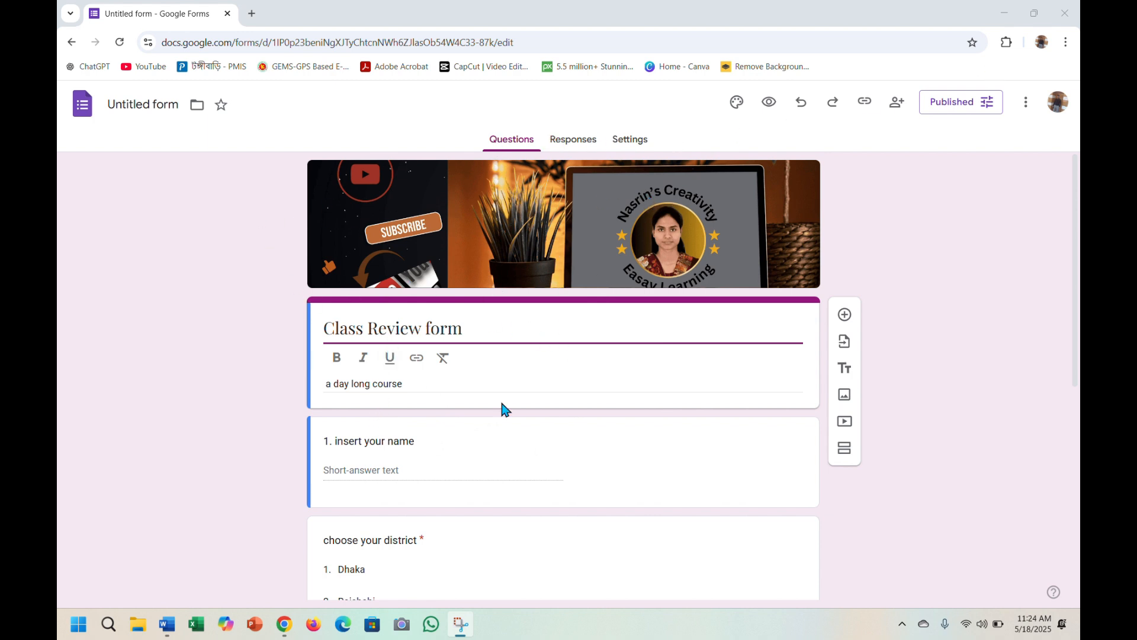
Step: Open Google Forms from the Google apps list in a new browser tab and start a blank form
click(288, 628)
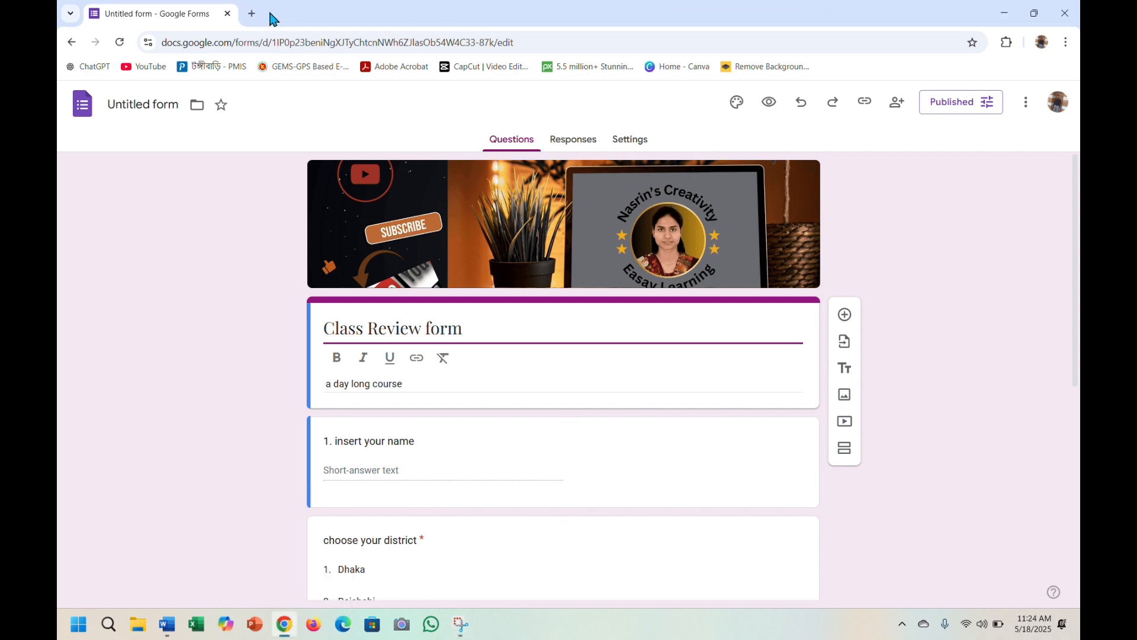
click(251, 13)
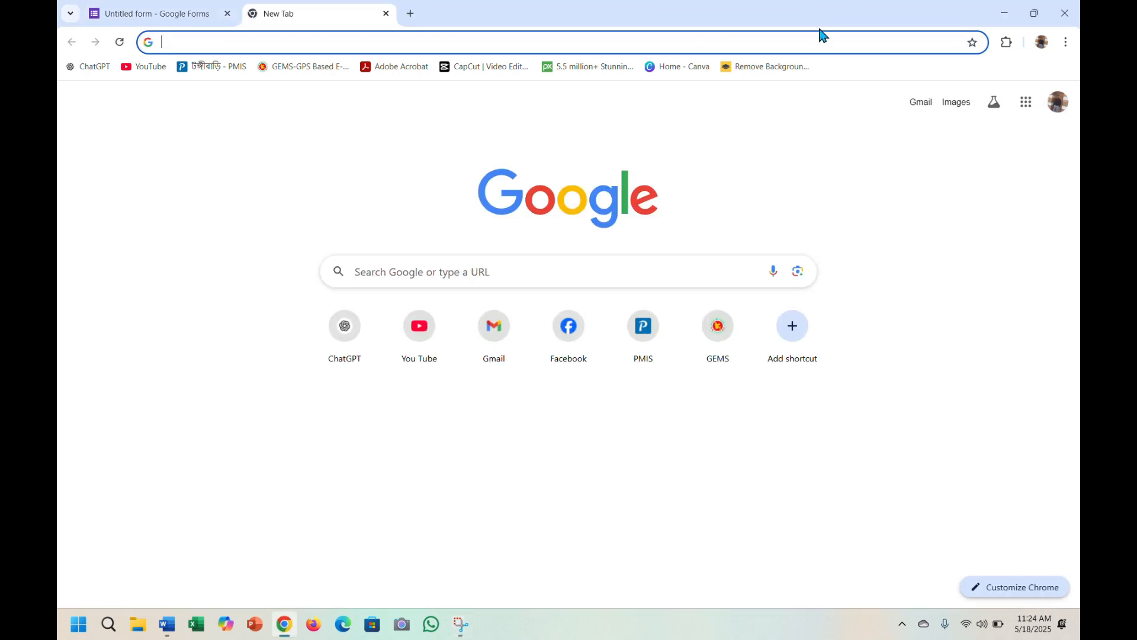
click(1027, 109)
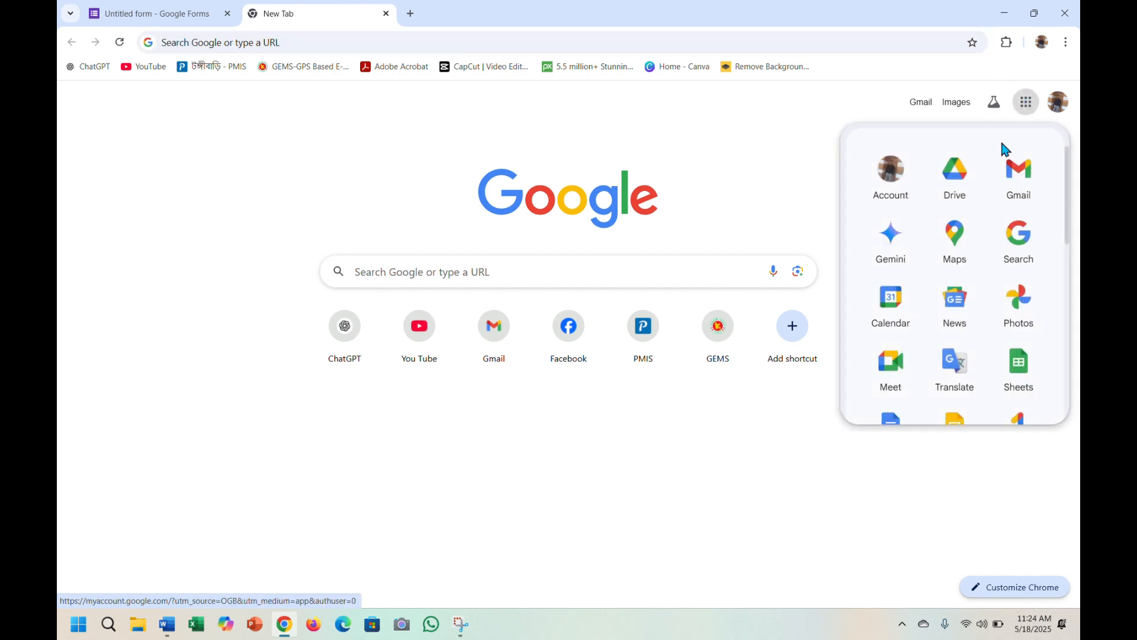
scroll(957, 224, down, 5)
scroll(967, 224, up, 5)
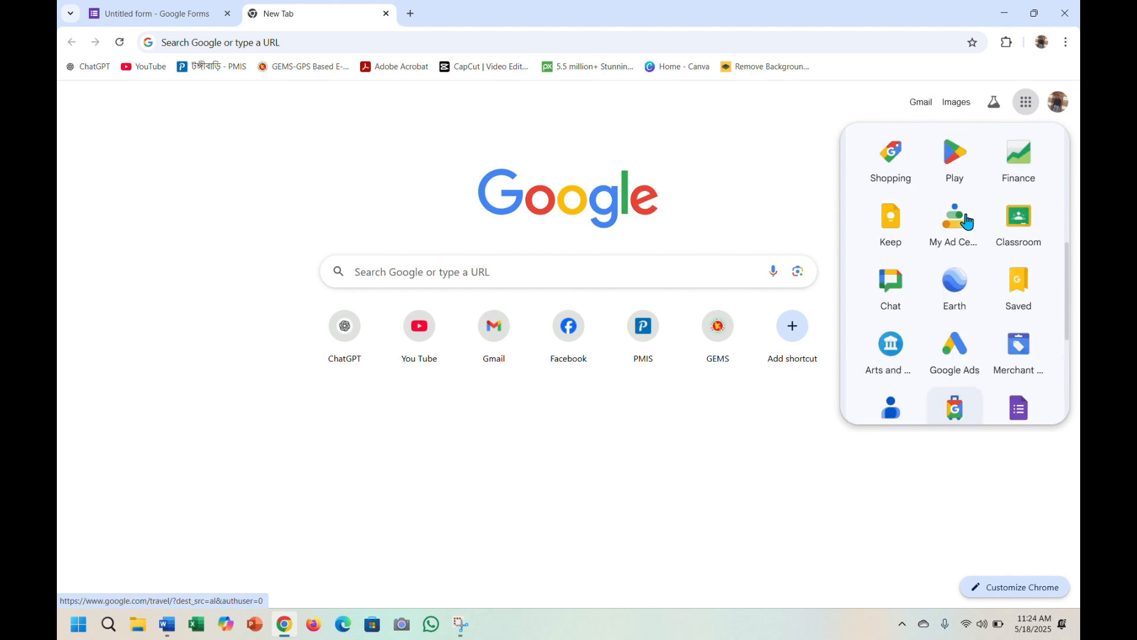
scroll(965, 203, down, 5)
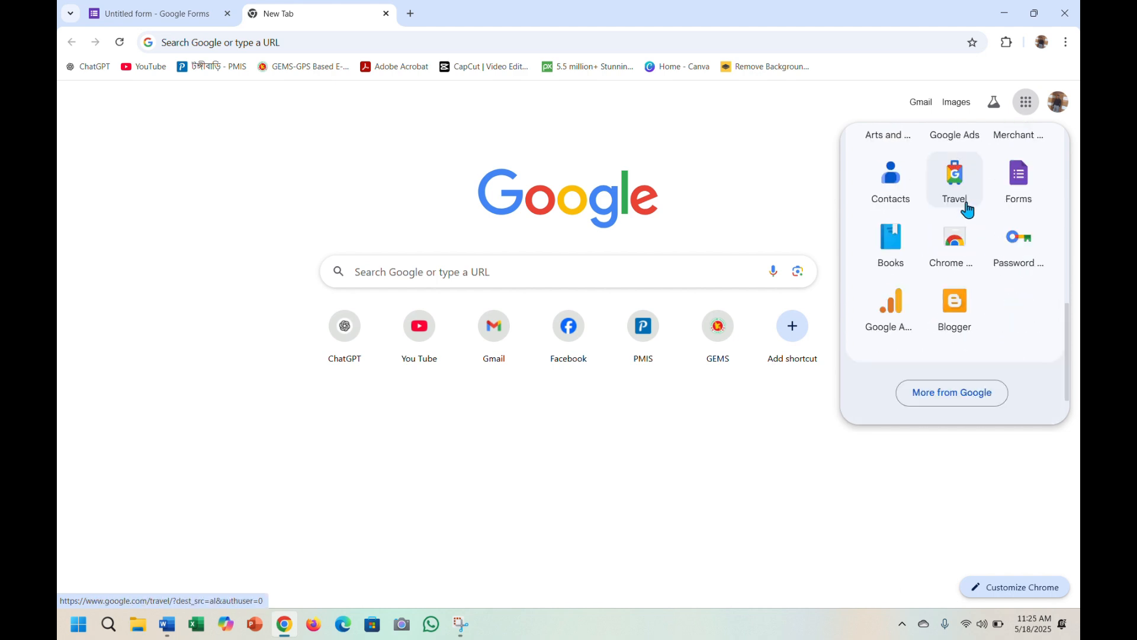
click(1020, 184)
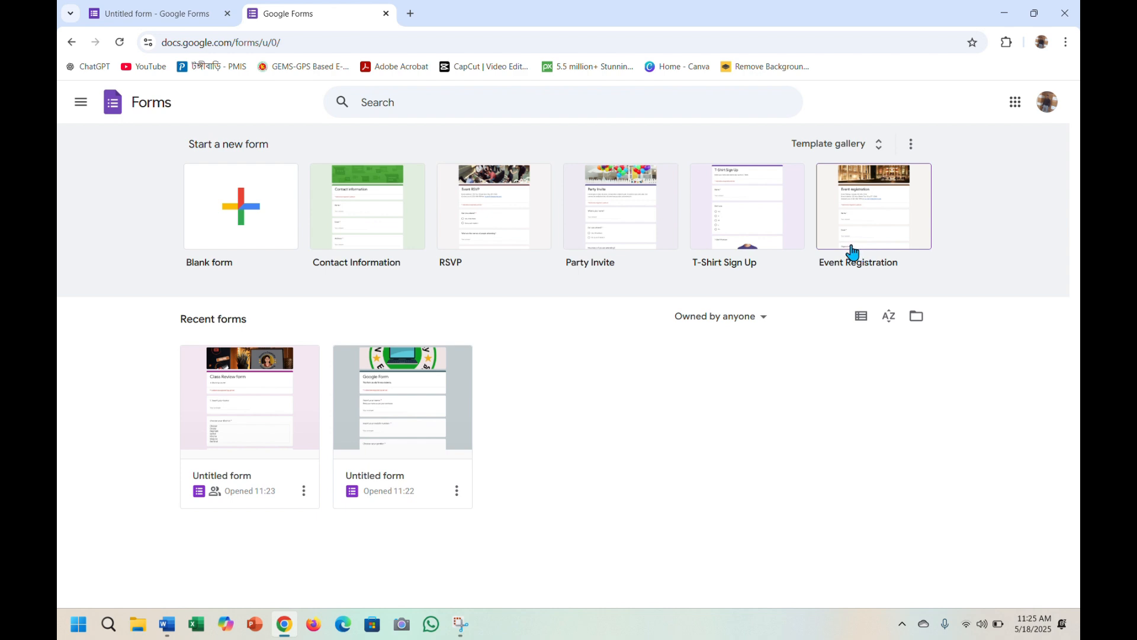
click(824, 157)
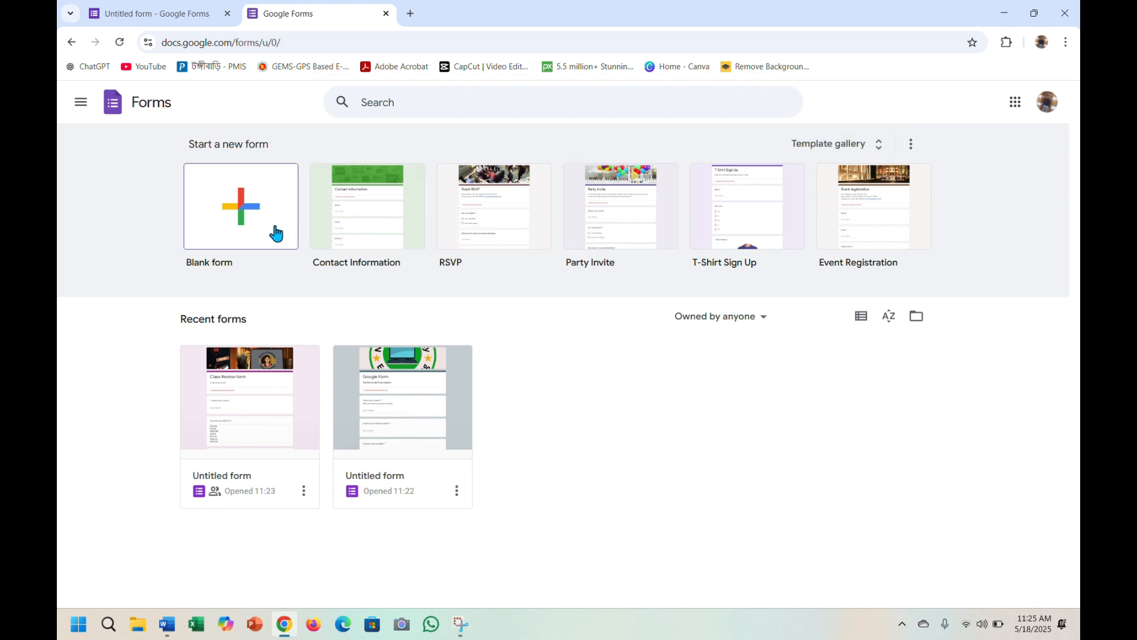
click(241, 209)
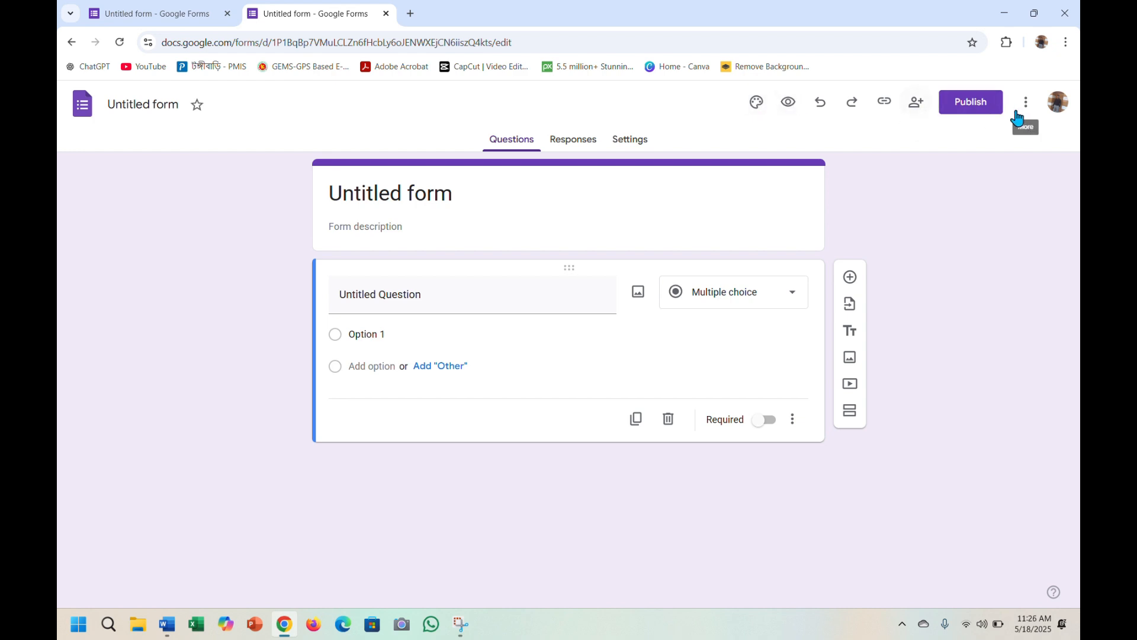
Step: Replace the form's title with "Google form"
click(460, 193)
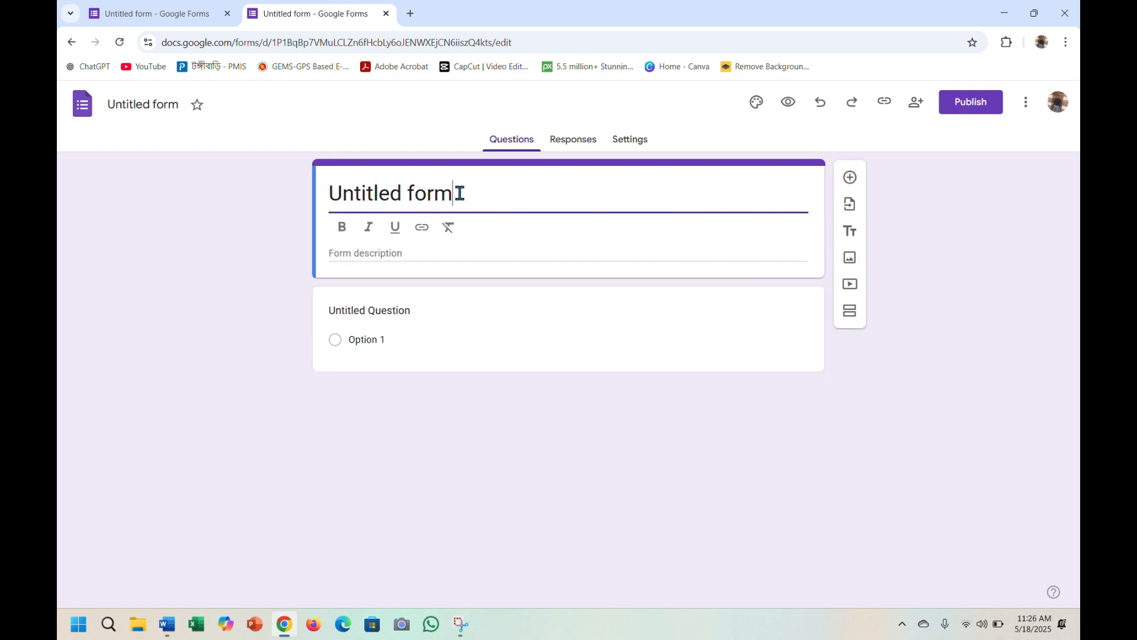
text(Google)
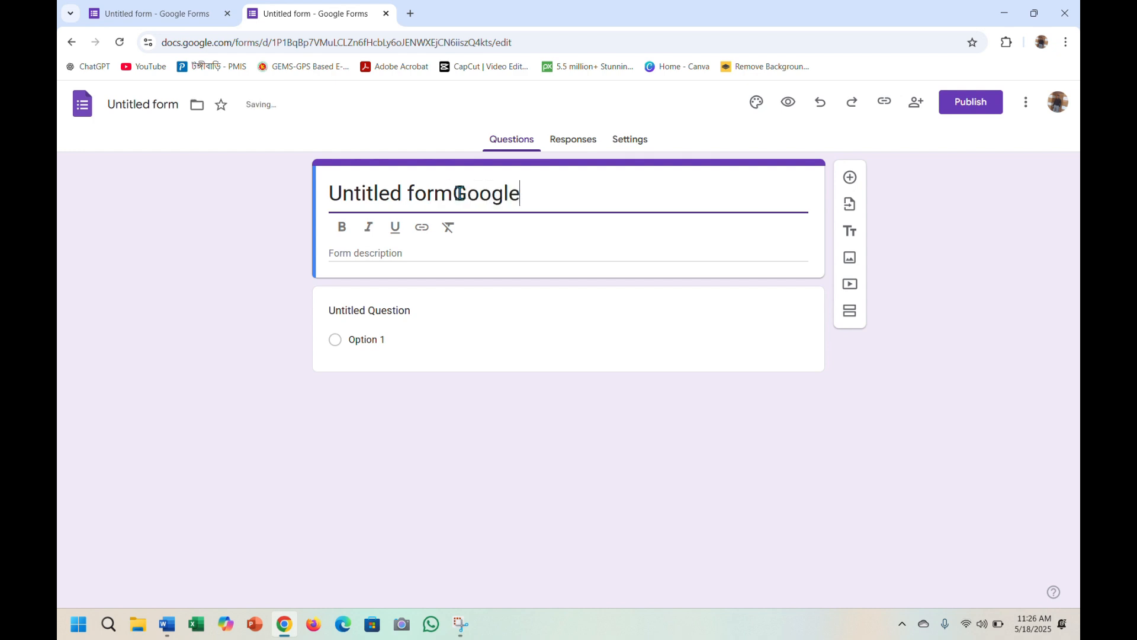
text( form)
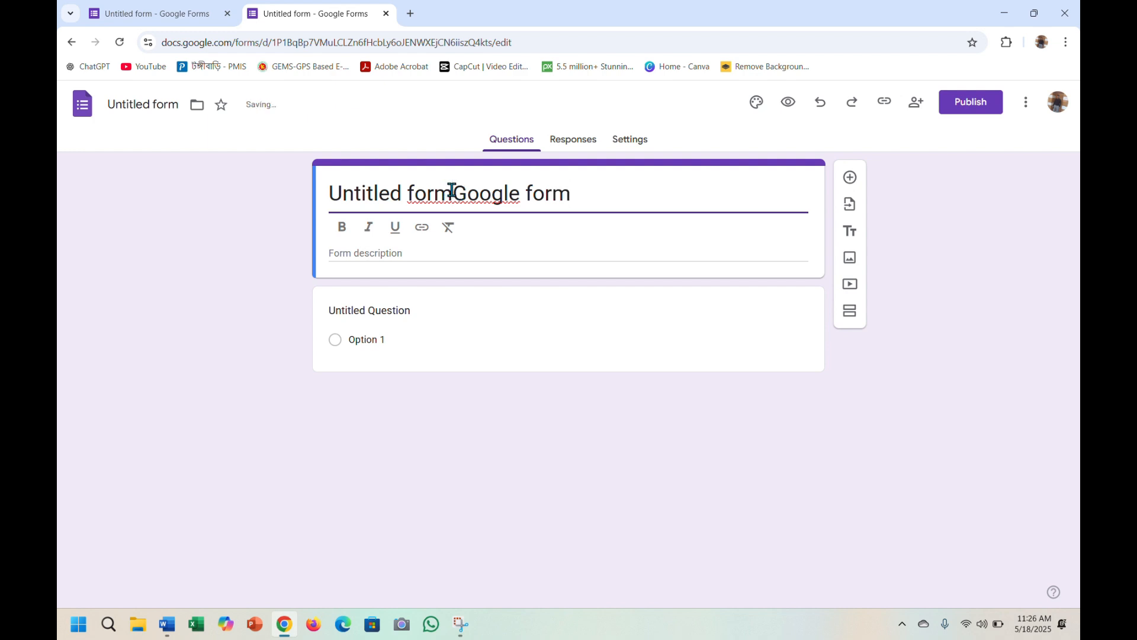
key(BackSpace)
key(BackSpace)
key(BackSpace)
key(BackSpace)
key(BackSpace)
key(BackSpace)
key(BackSpace)
key(BackSpace)
key(BackSpace)
key(BackSpace)
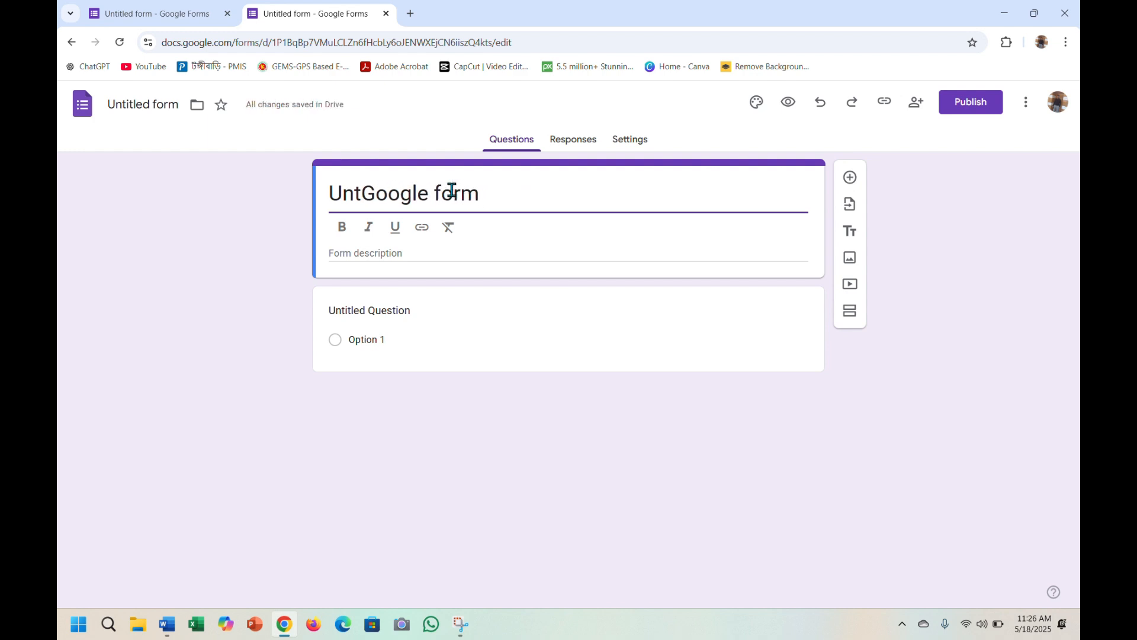
key(BackSpace)
key(BackSpace)
key(BackSpace)
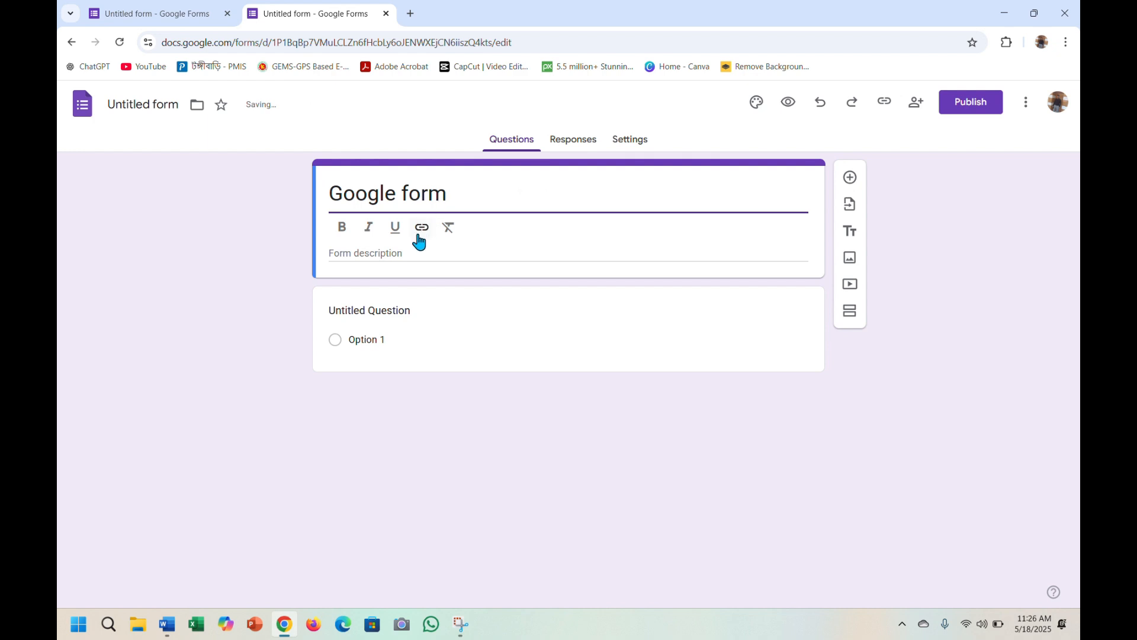
Step: Enter "This form is only for my audience." as the form description
click(398, 248)
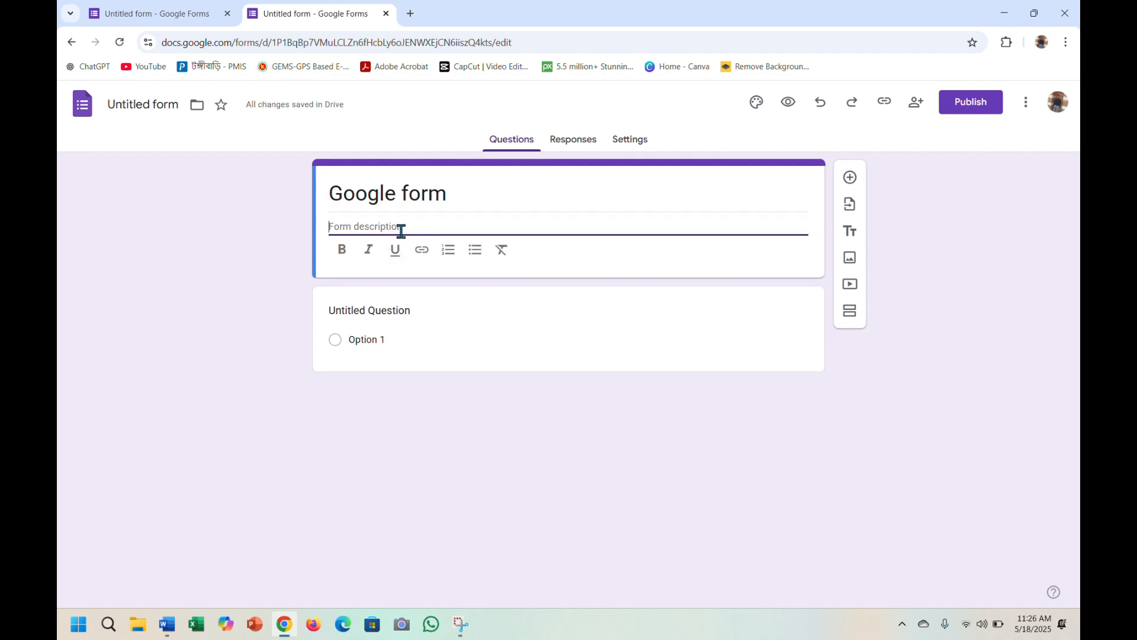
text(th)
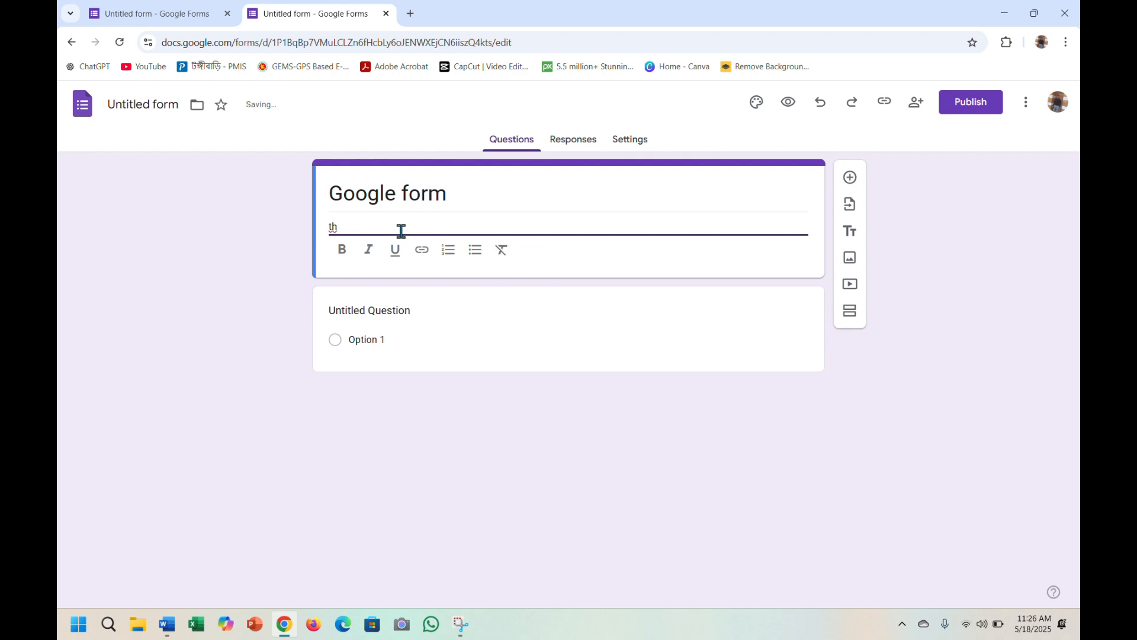
key(BackSpace)
key(BackSpace)
text(This form is o)
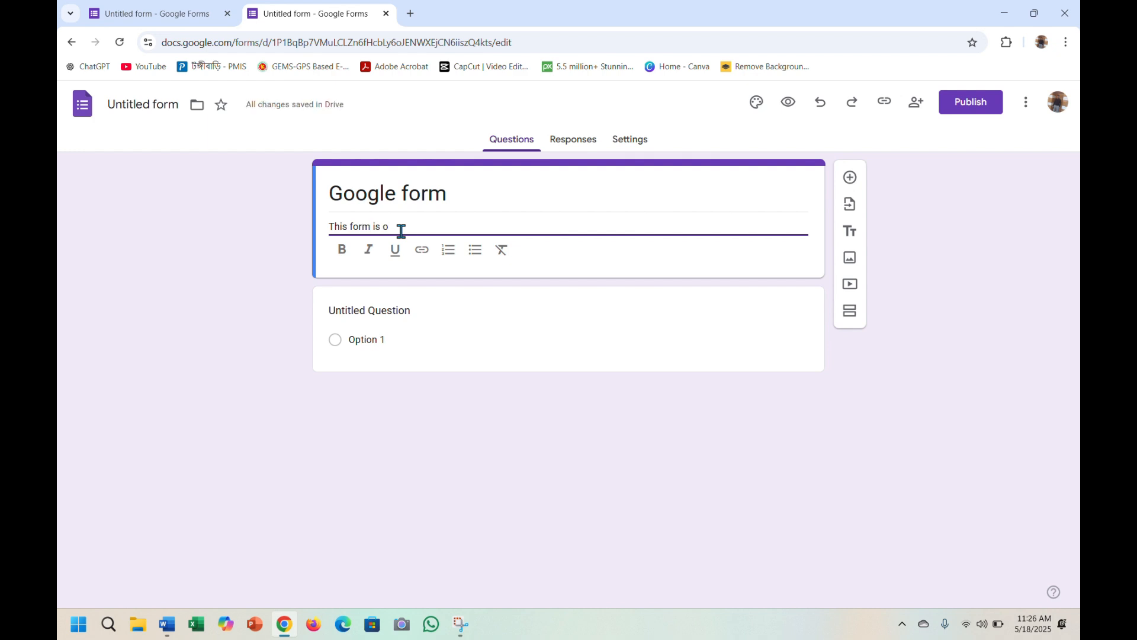
text(nly for my audience.)
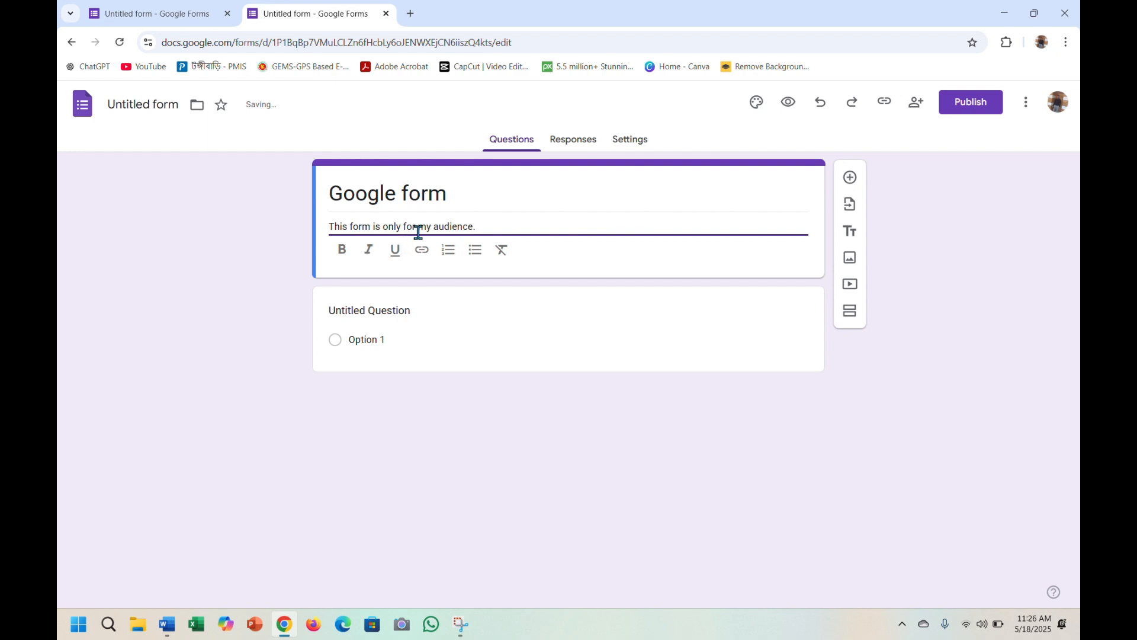
Step: Format the whole form description text as bold and italic
drag(482, 229, 317, 229)
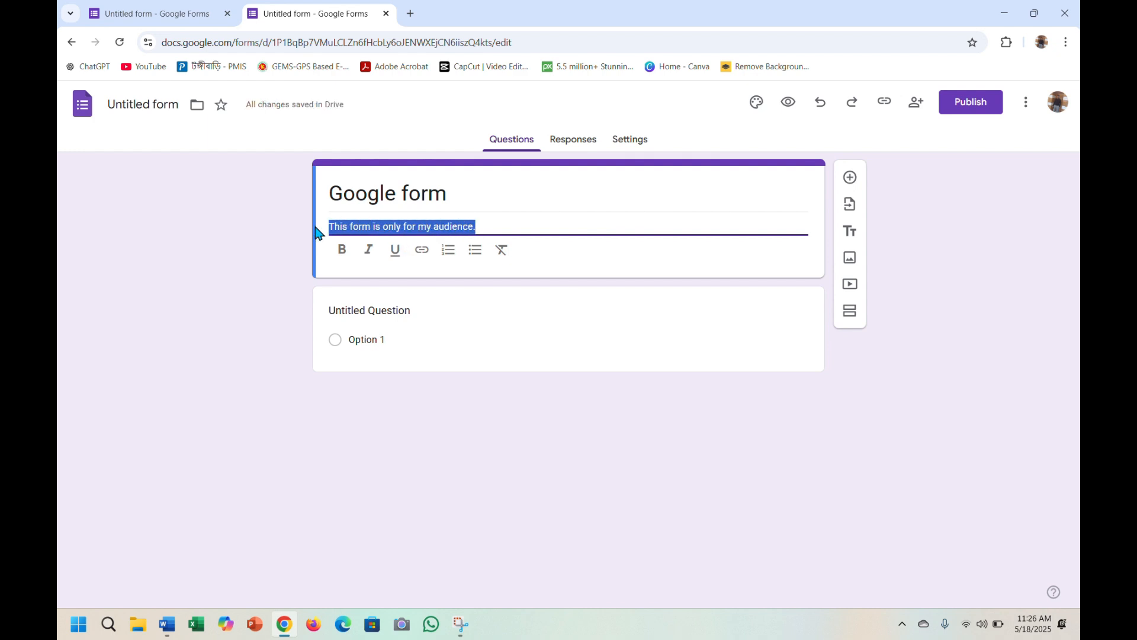
click(337, 251)
click(369, 250)
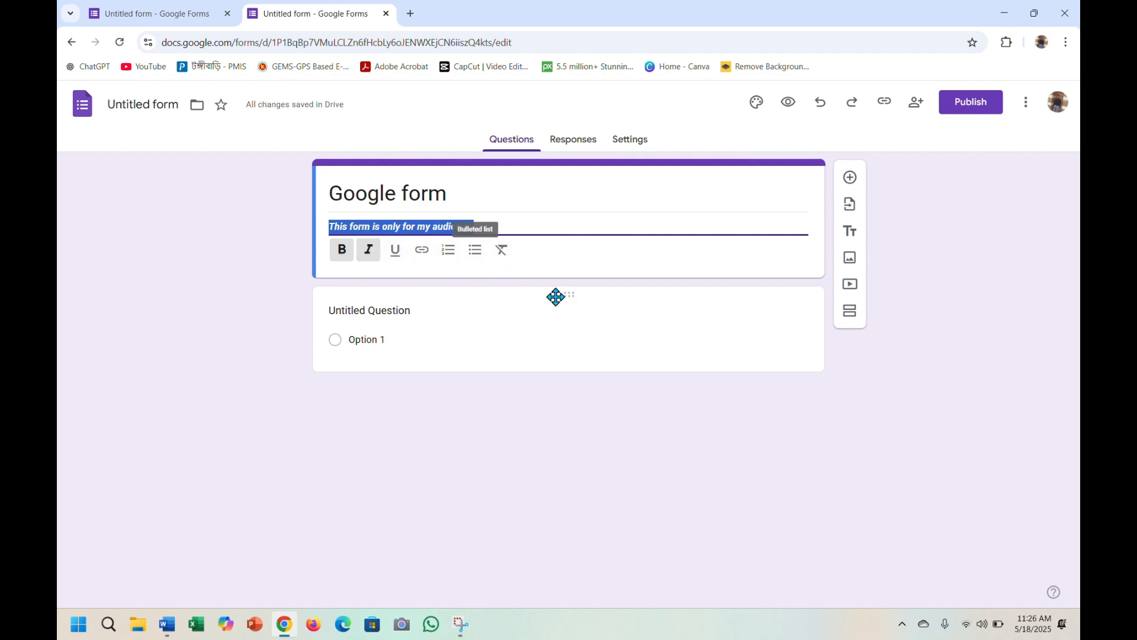
Step: Word the first question as "Insert your name." and set its type to Short answer
click(395, 313)
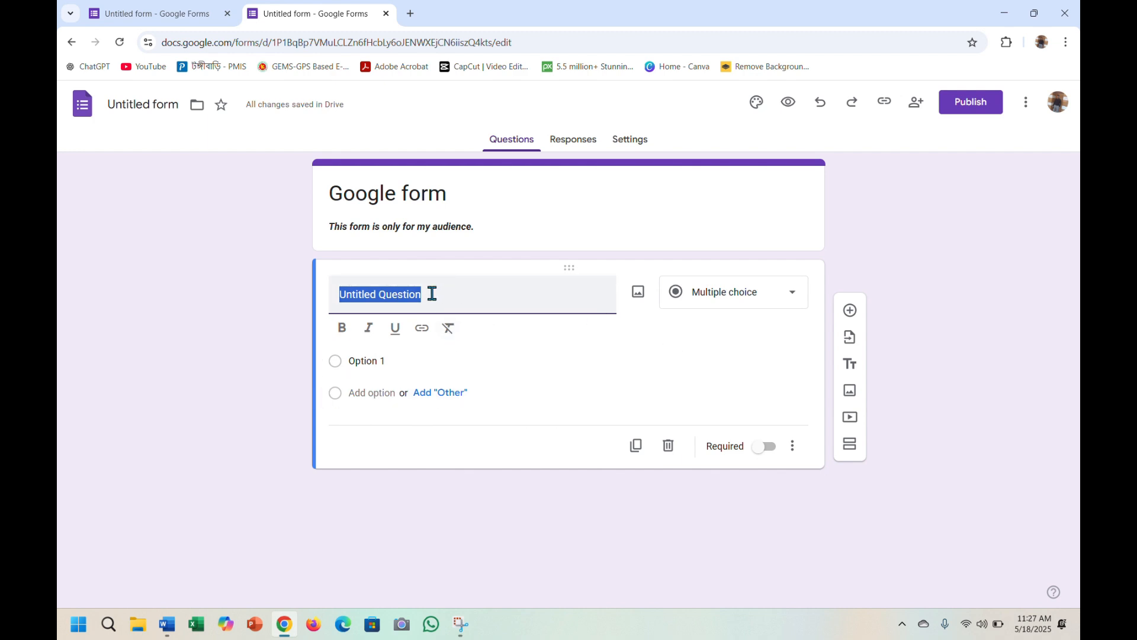
text(In)
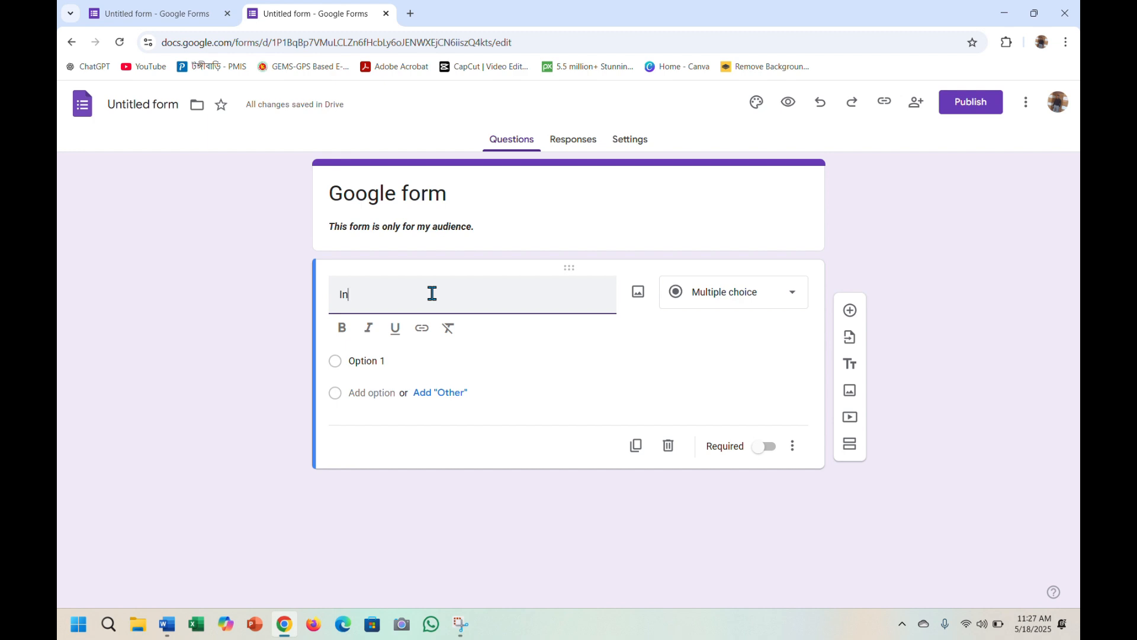
text(sert your name)
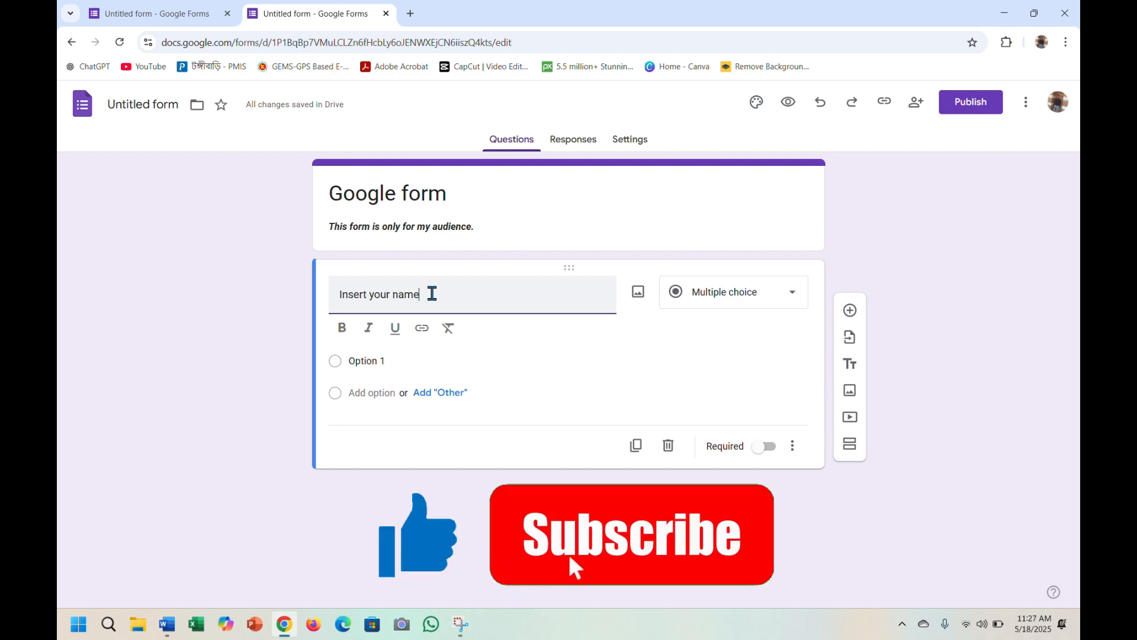
text(.)
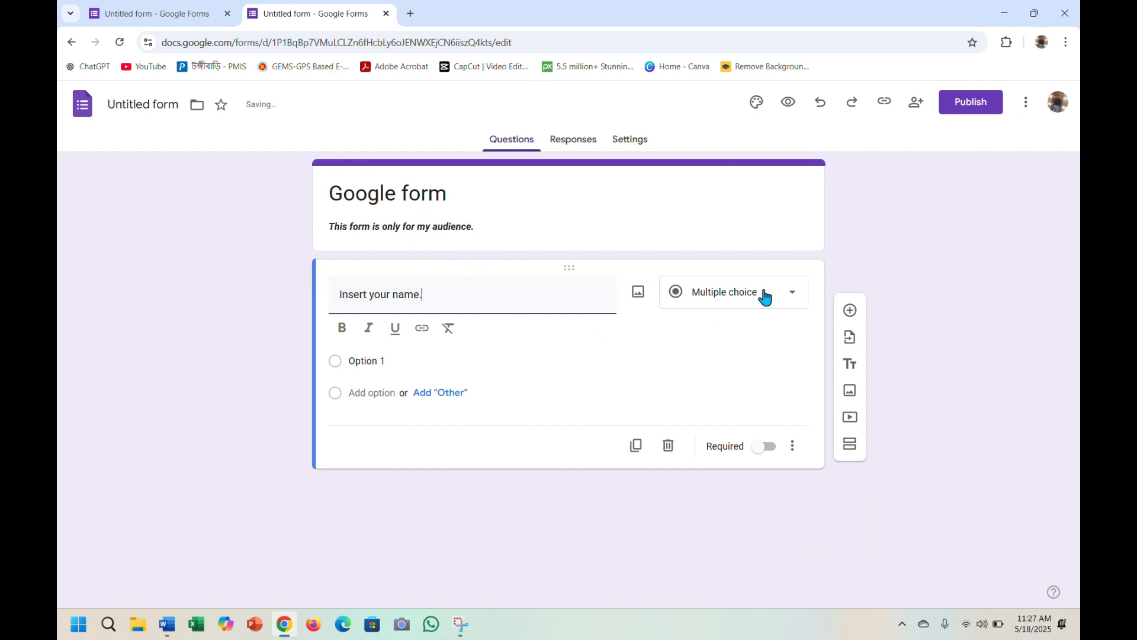
click(785, 296)
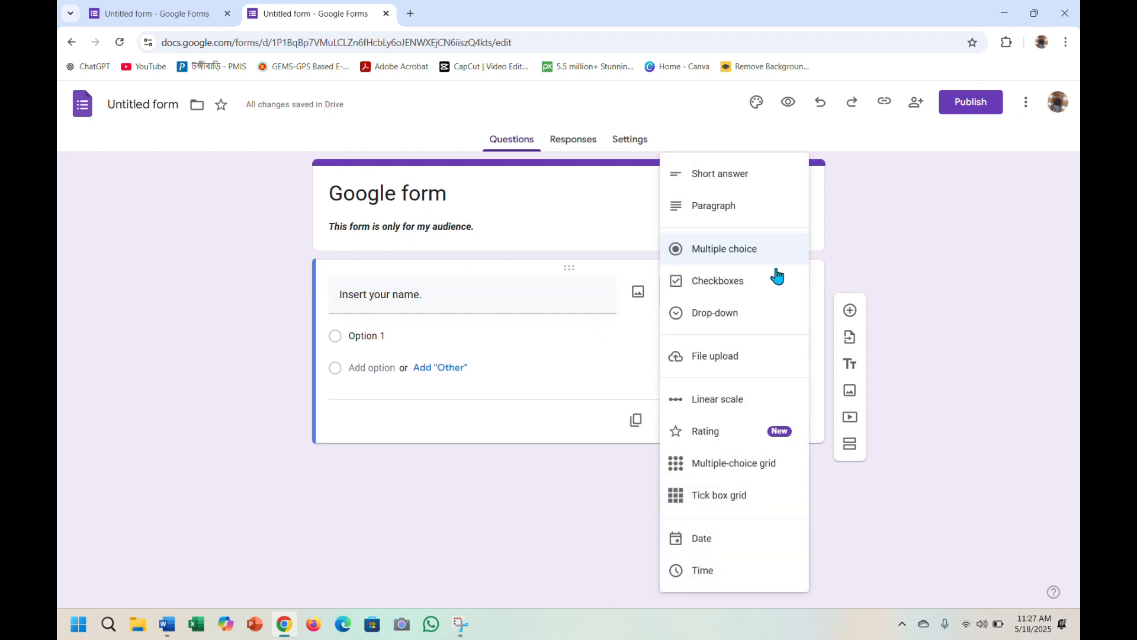
click(741, 175)
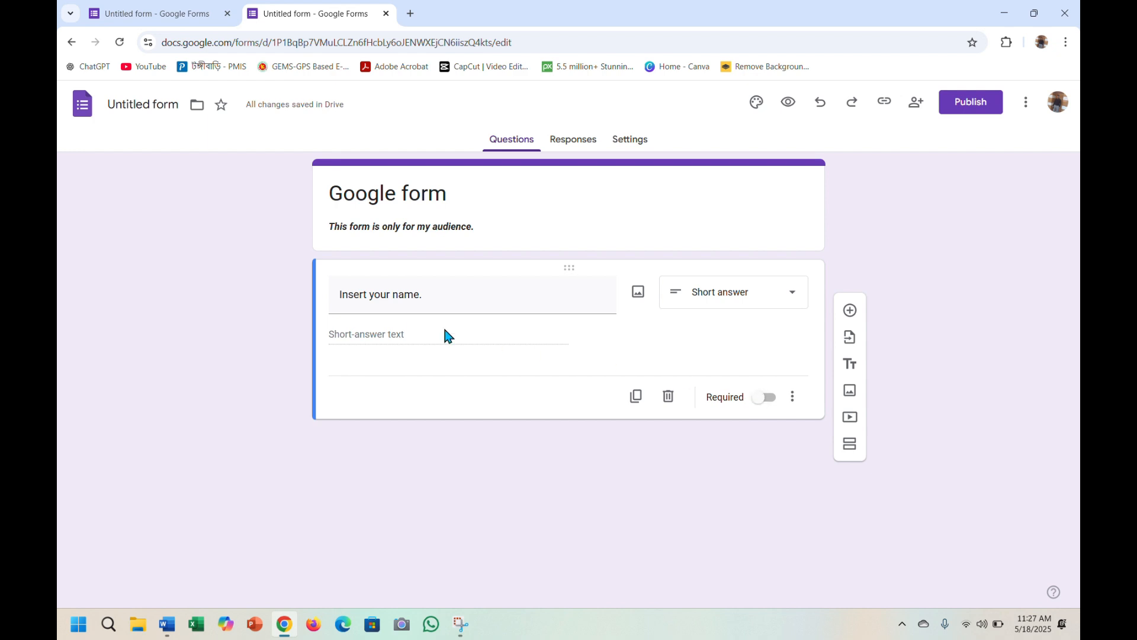
Step: Show a description field on the name question and make the question required
click(791, 398)
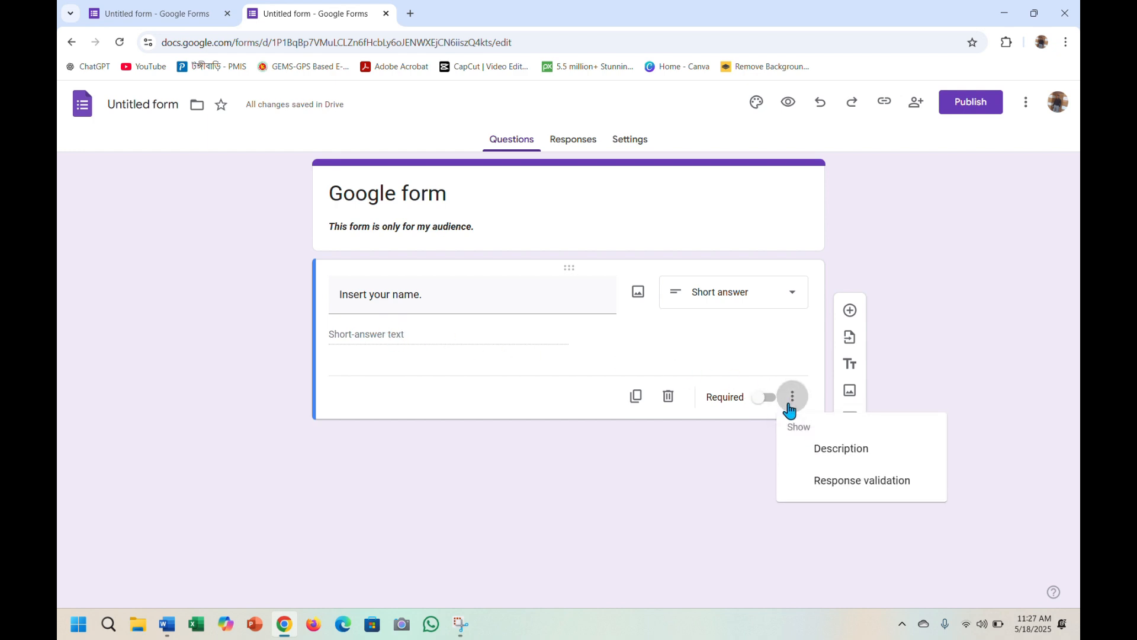
click(859, 447)
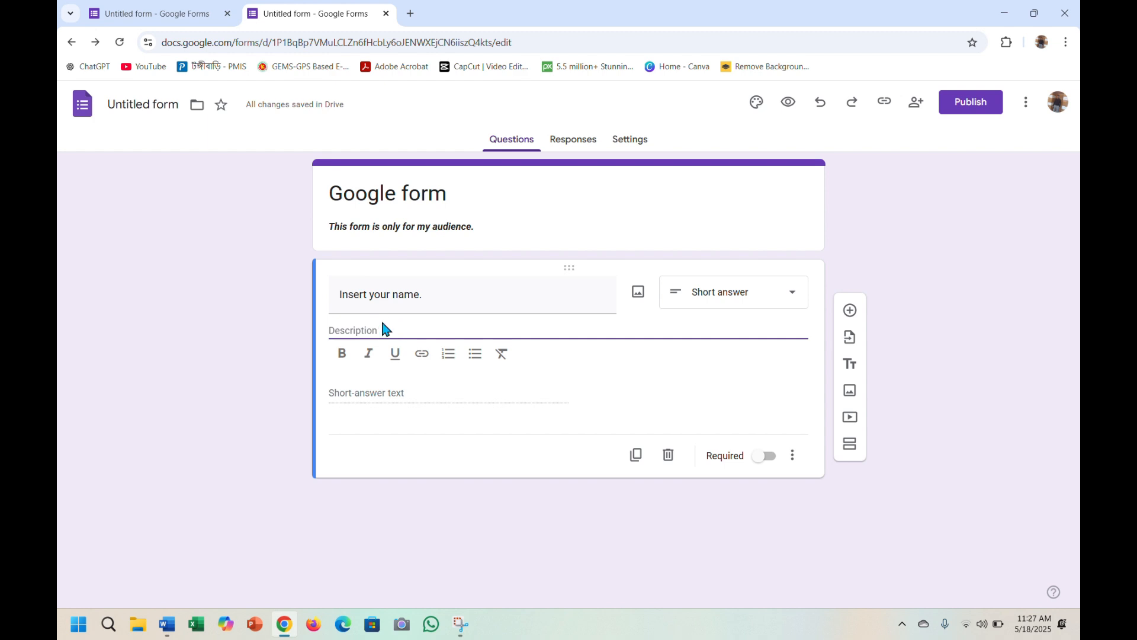
click(763, 457)
click(766, 430)
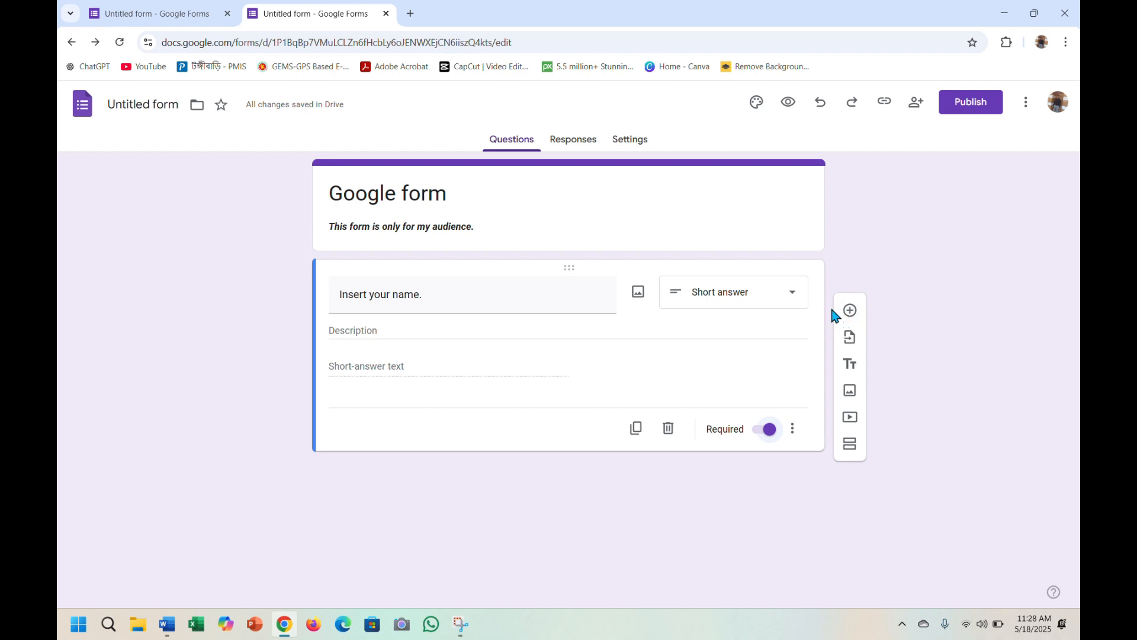
Step: Add a second question worded "insert your mobile number." below the name question
click(852, 314)
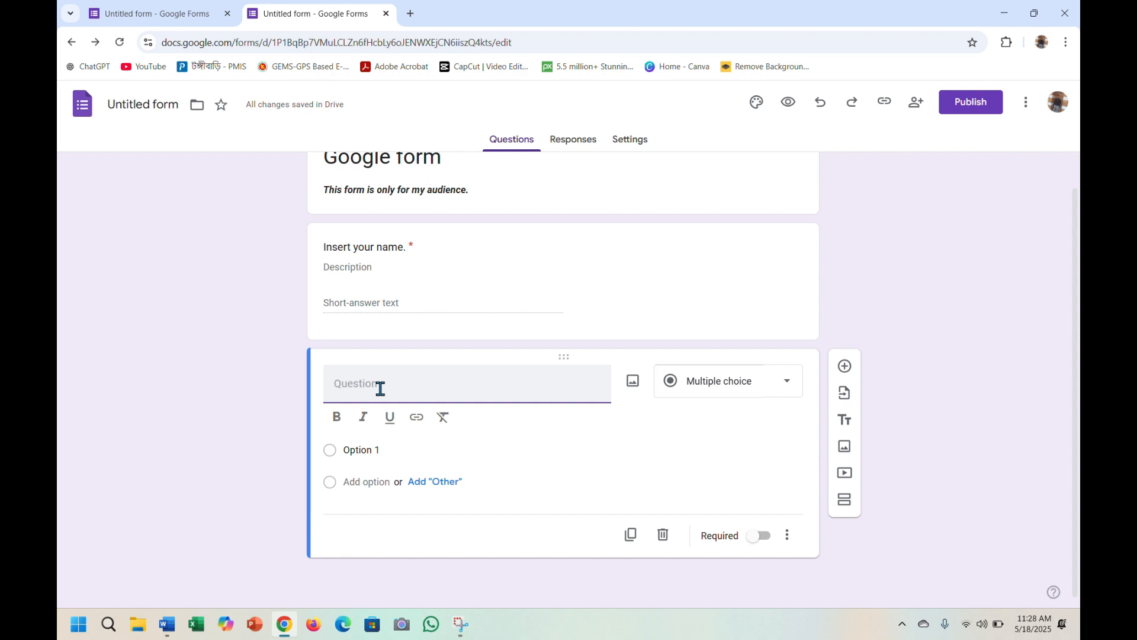
text(i)
text(nsert your mobile bumber.)
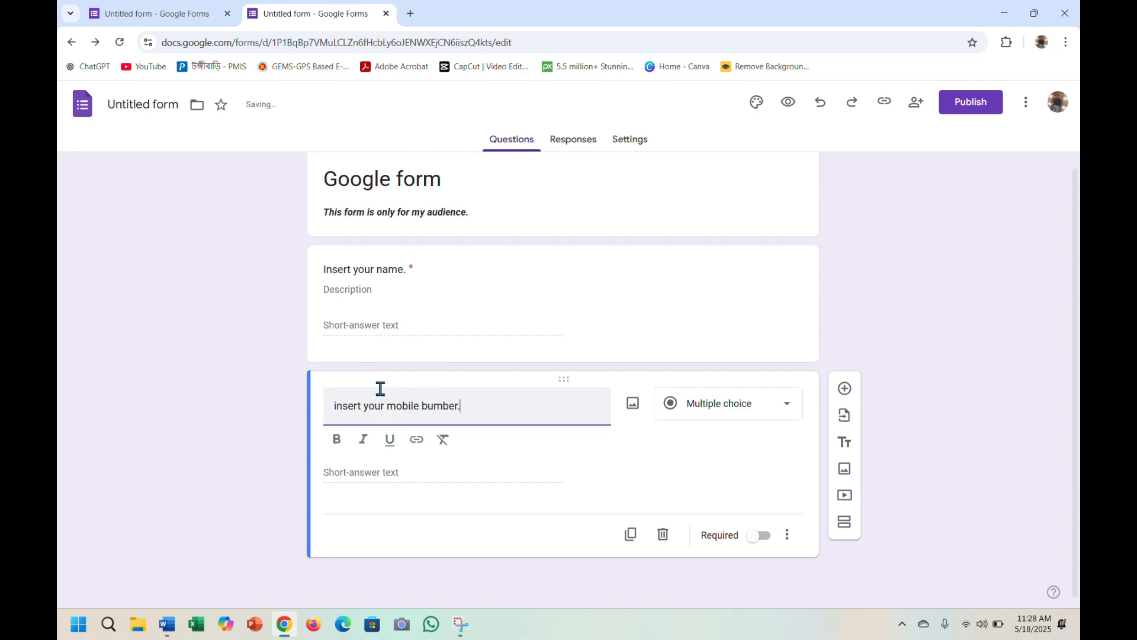
click(427, 406)
key(BackSpace)
Step: Set the mobile number question's type to Short answer and make it required
click(786, 407)
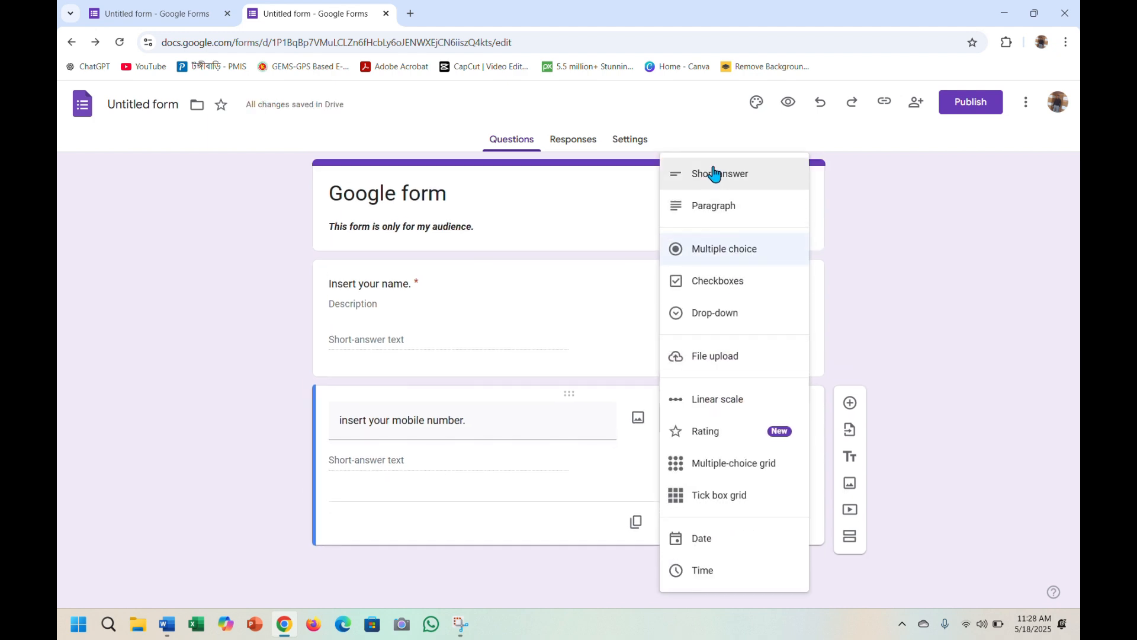
click(713, 173)
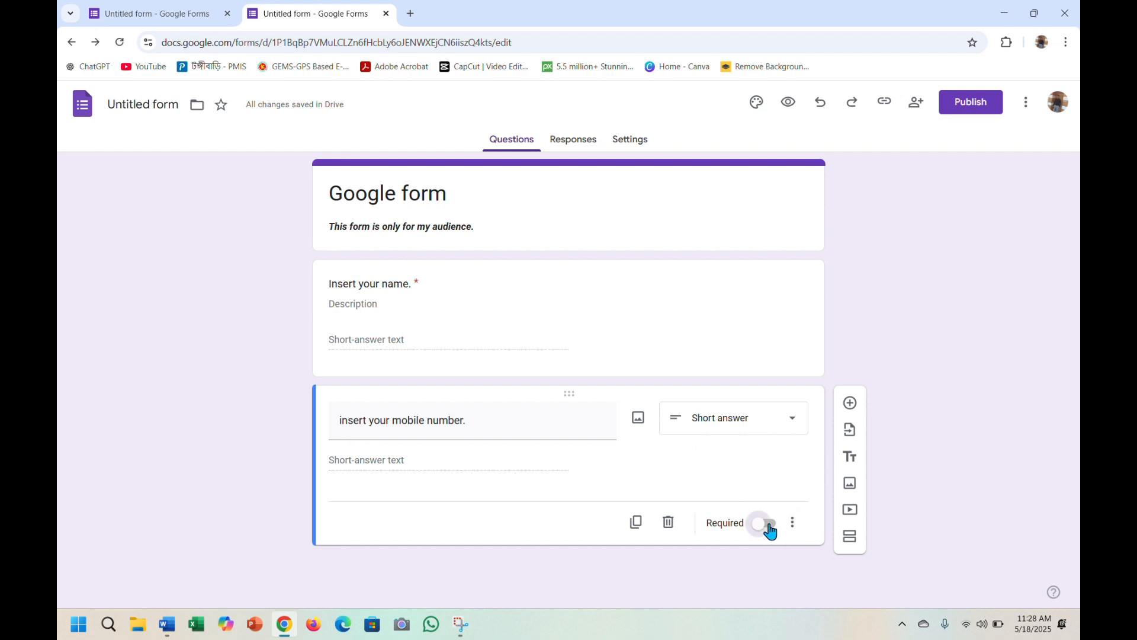
click(767, 525)
Step: Add response validation to the mobile number question, requiring a number greater than 0
click(795, 521)
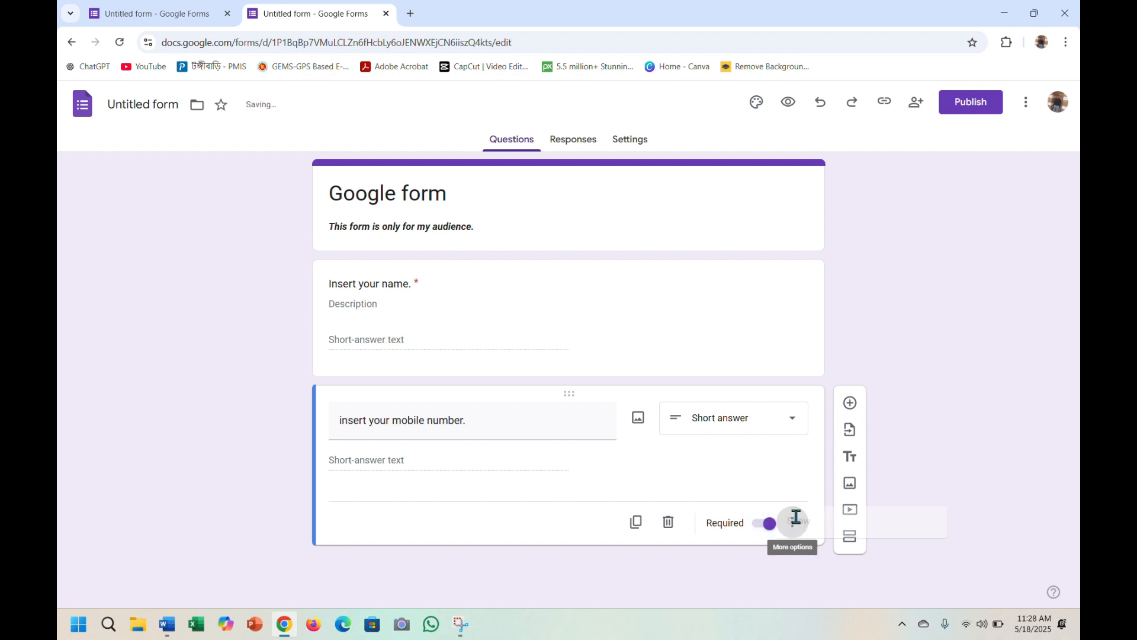
click(846, 570)
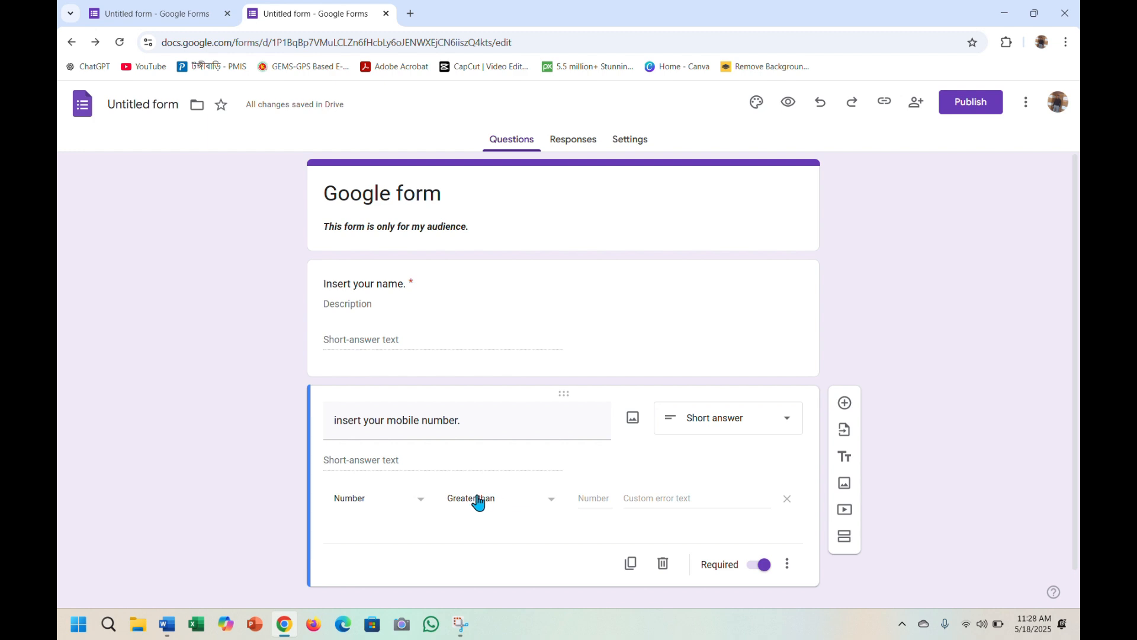
click(550, 504)
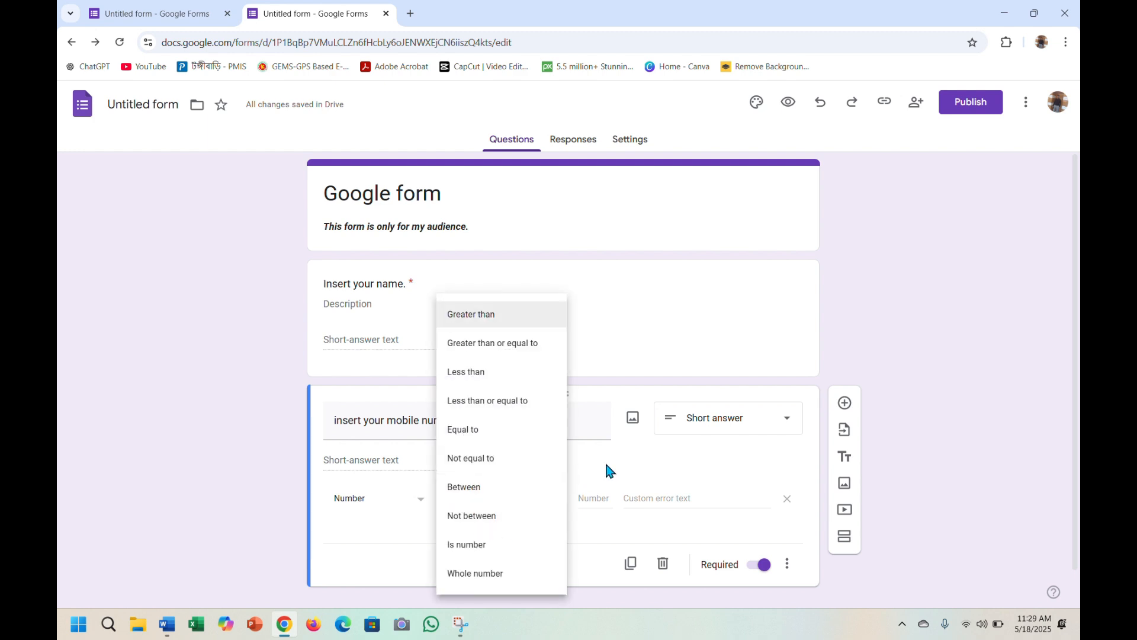
click(597, 496)
text(0)
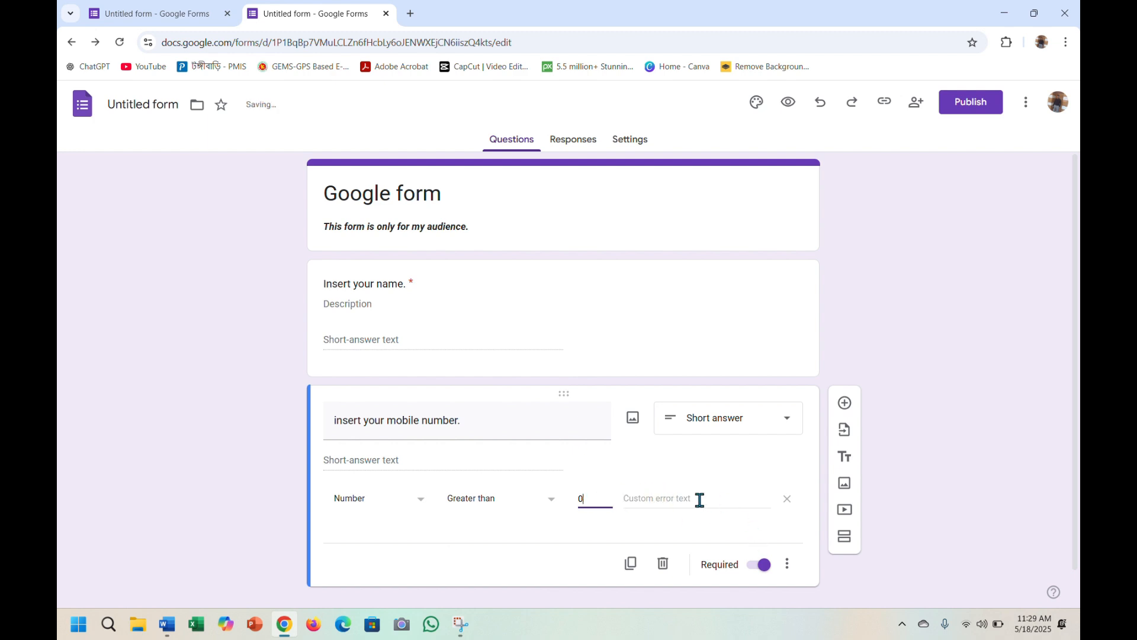
Step: Add a question worded "choose district." below the mobile number question and set its type to Drop-down
scroll(683, 500, down, 1)
click(845, 374)
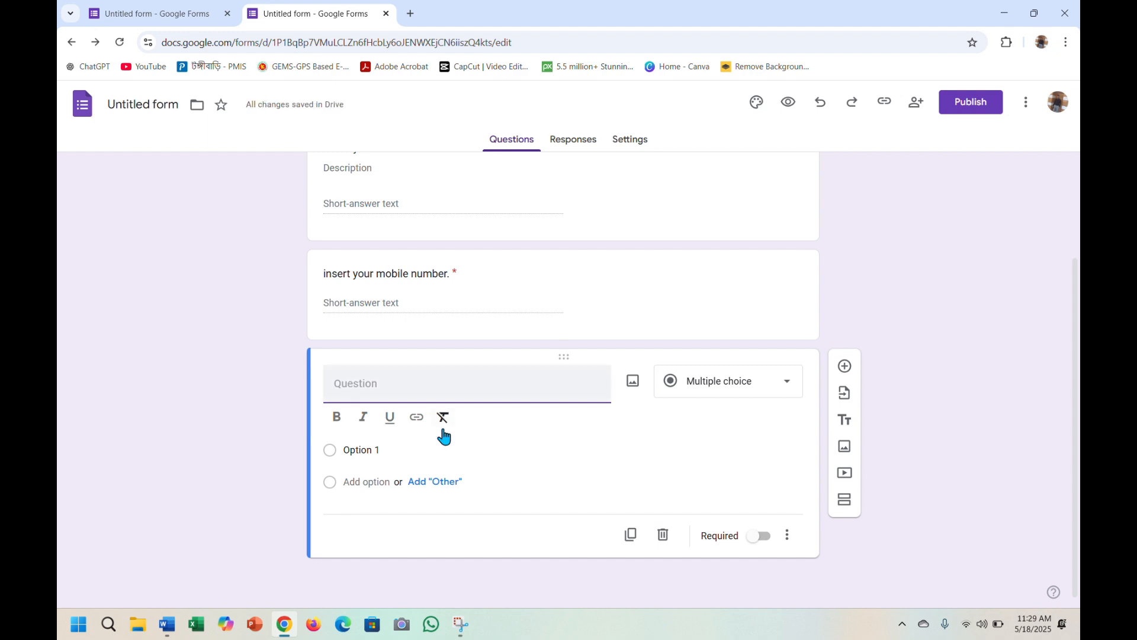
text(choose d)
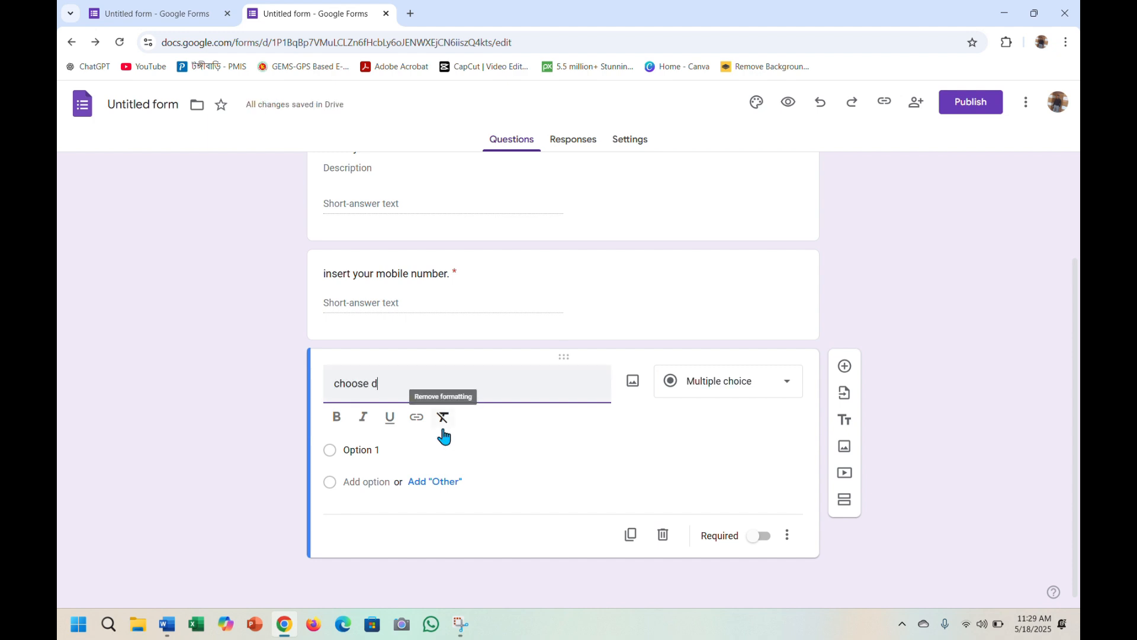
text(istrict.)
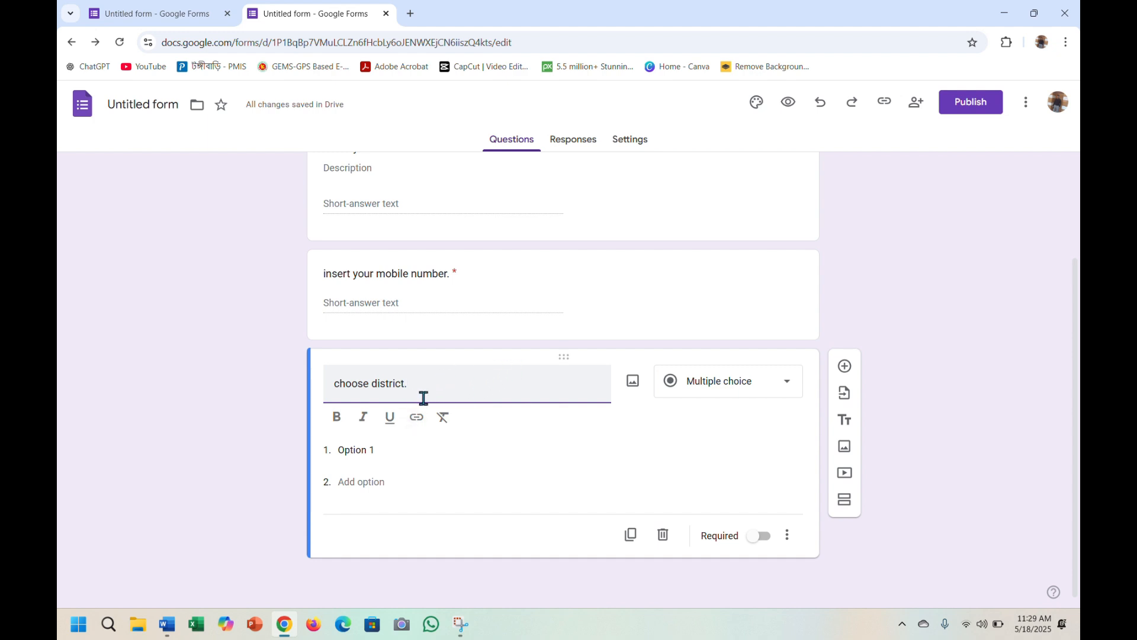
click(788, 385)
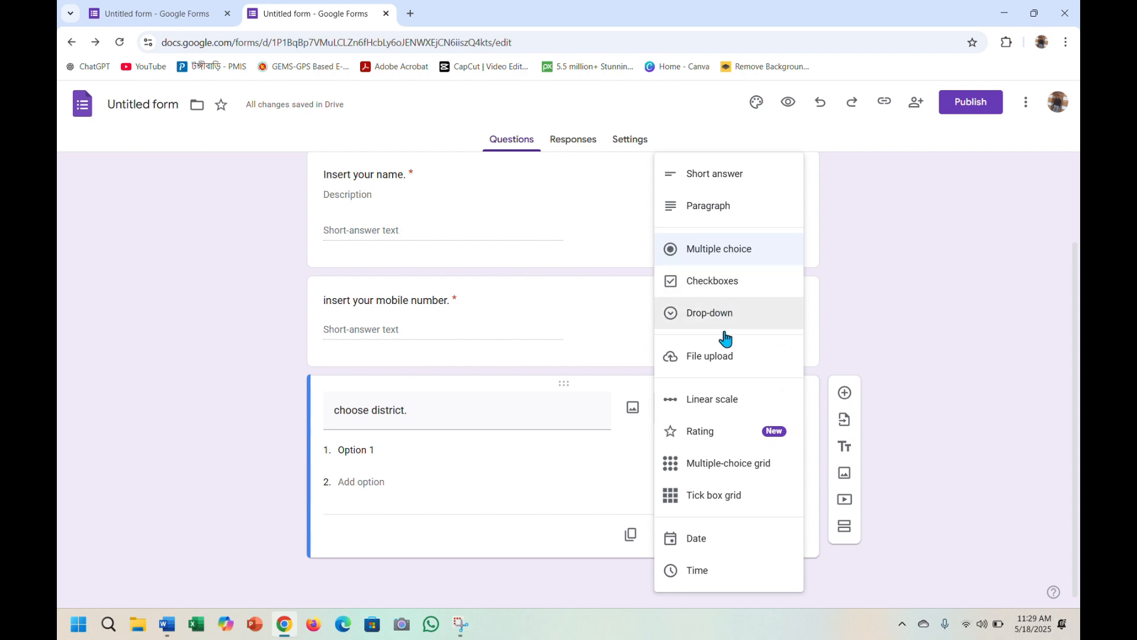
click(710, 327)
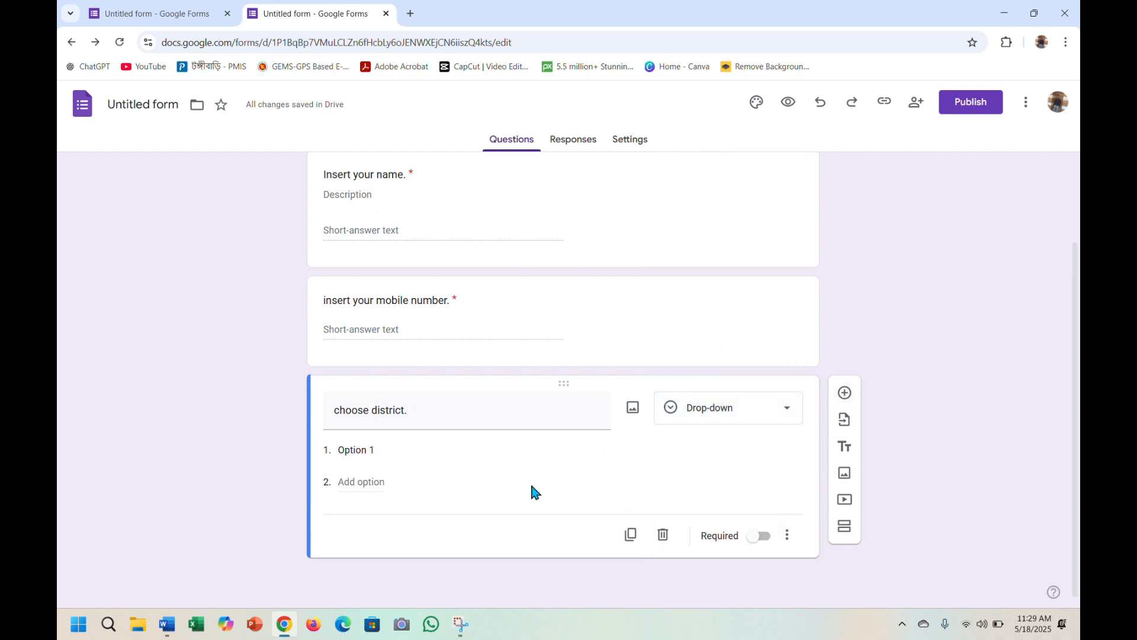
Step: Copy Dhaka, Rajshahi, Sylhet, Khulna, Pabna and Bogura from the Word document into the district question's options and make the question required
click(372, 450)
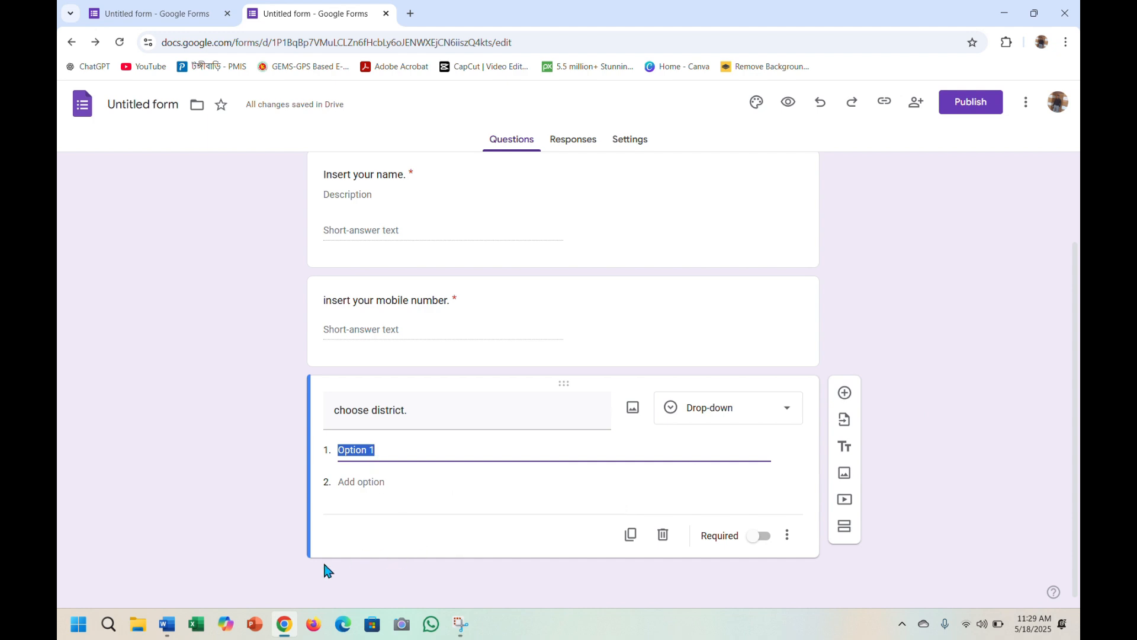
click(167, 624)
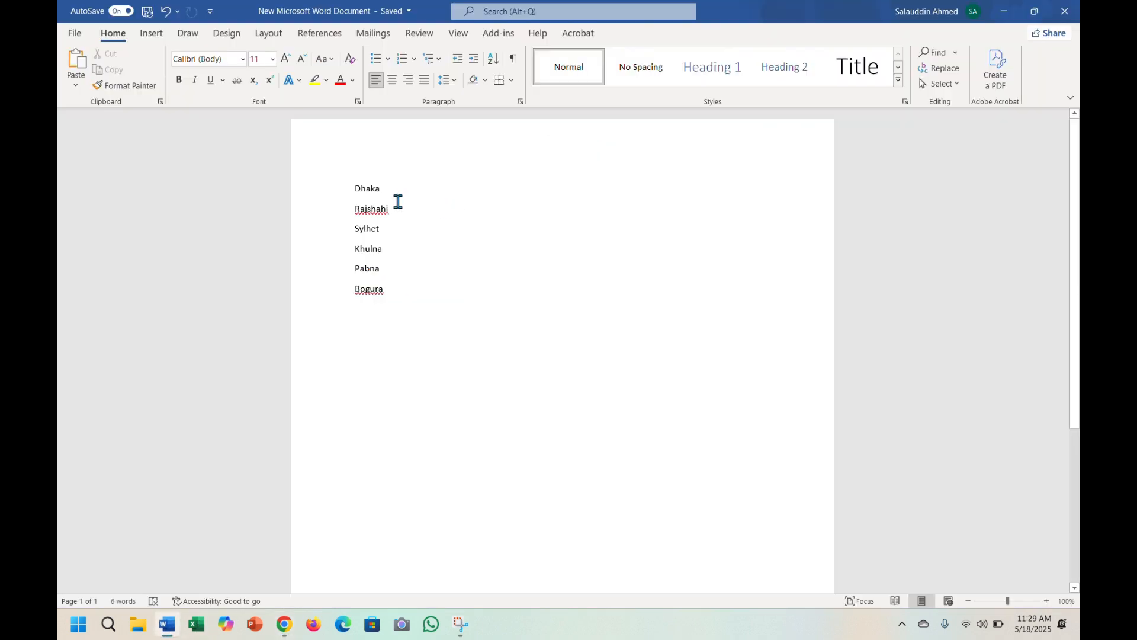
drag(355, 187, 389, 310)
key(ctrl+c)
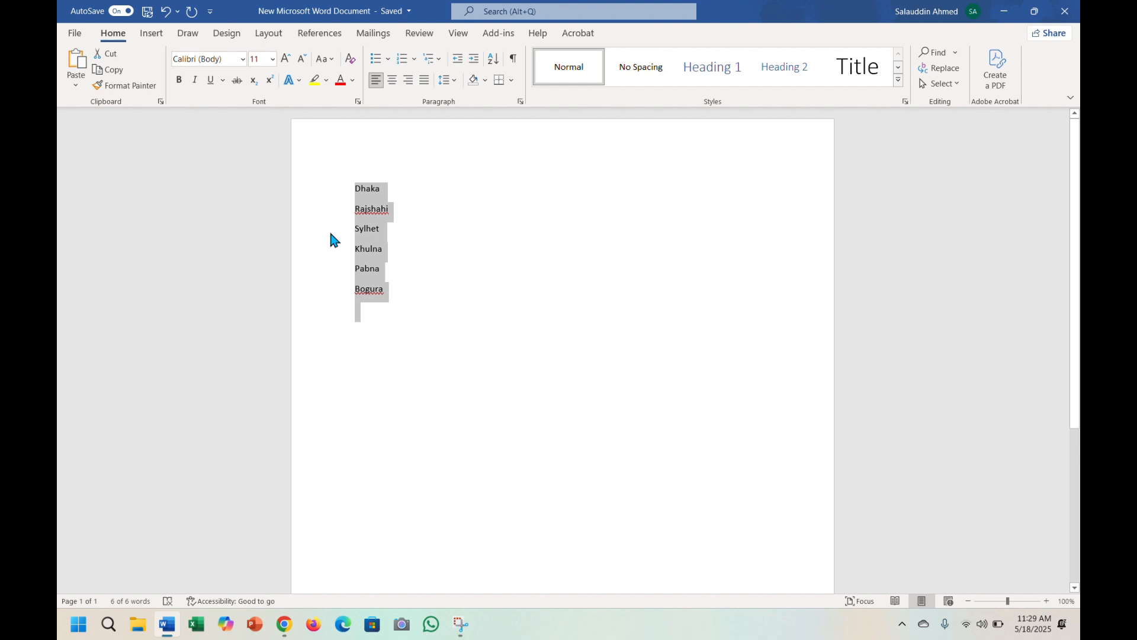
click(281, 619)
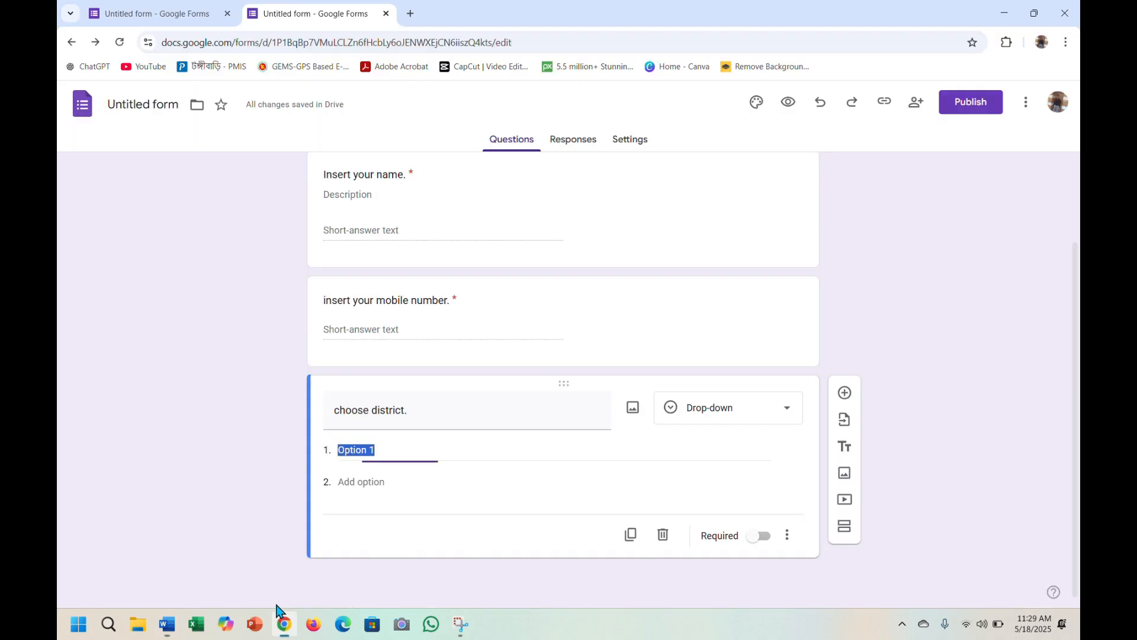
key(ctrl+v)
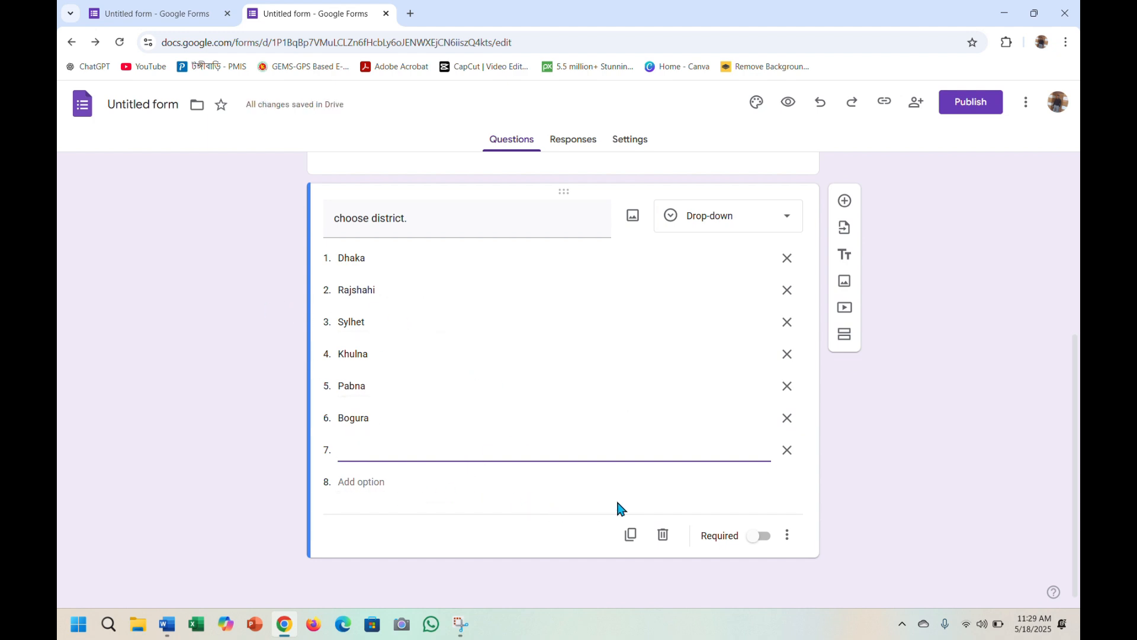
click(760, 536)
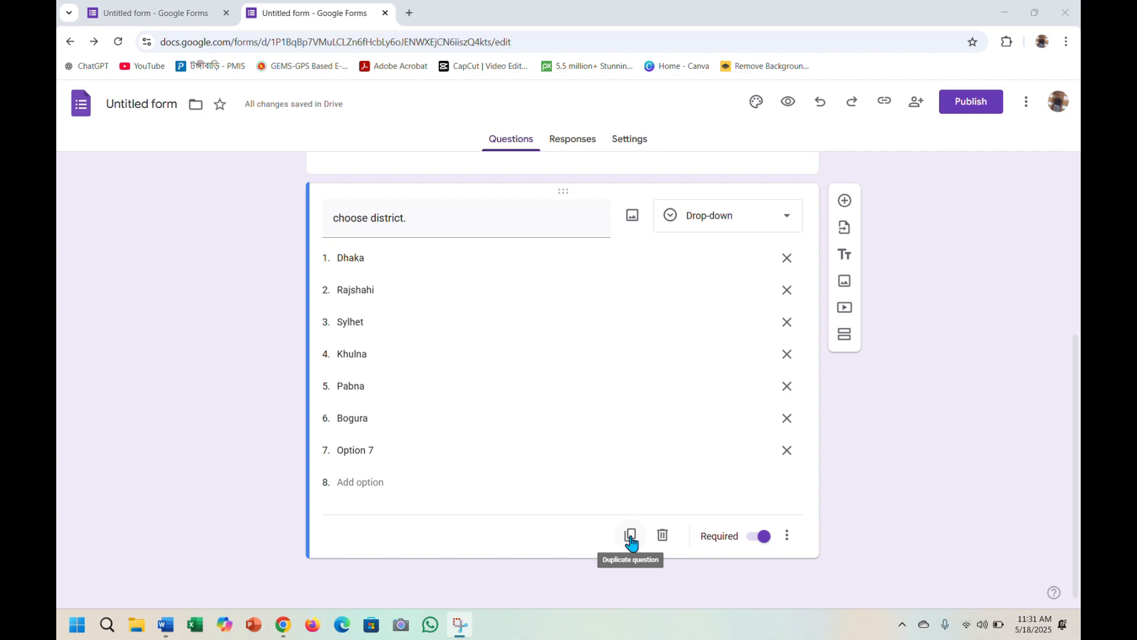
Step: Duplicate the district question and delete the copy
click(630, 537)
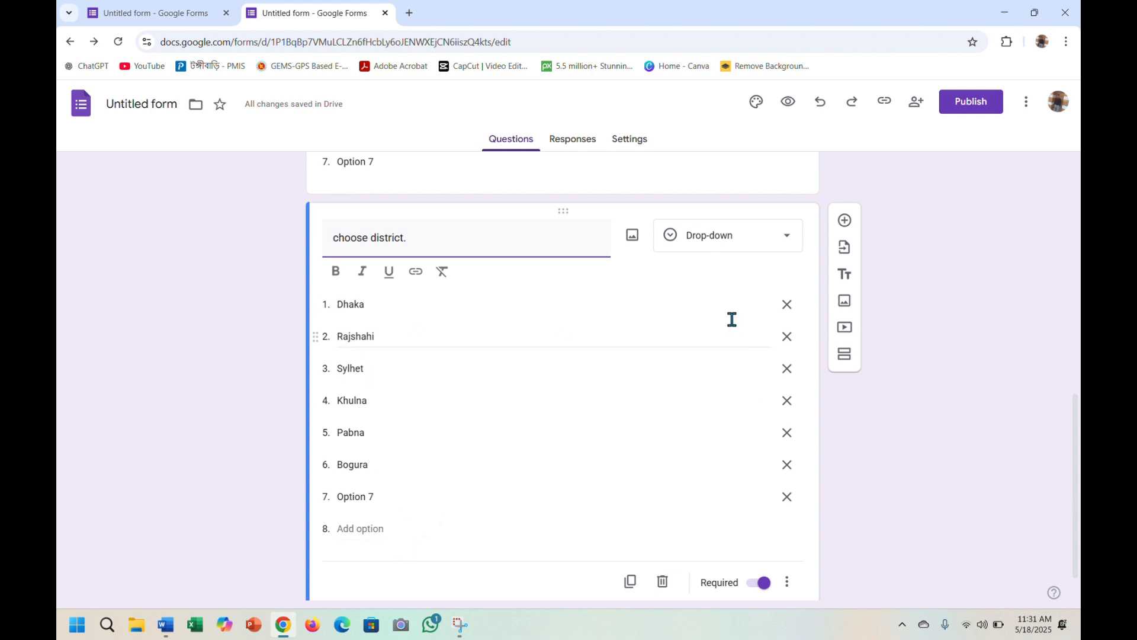
click(662, 581)
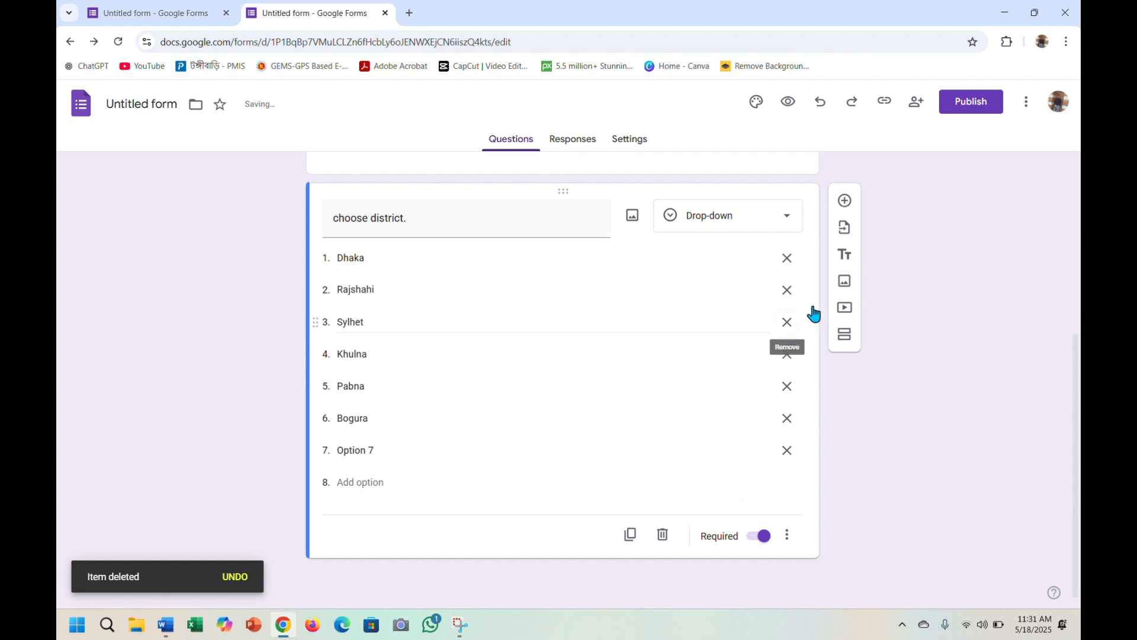
Step: Add a question worded "select your gender." below the district question
click(846, 204)
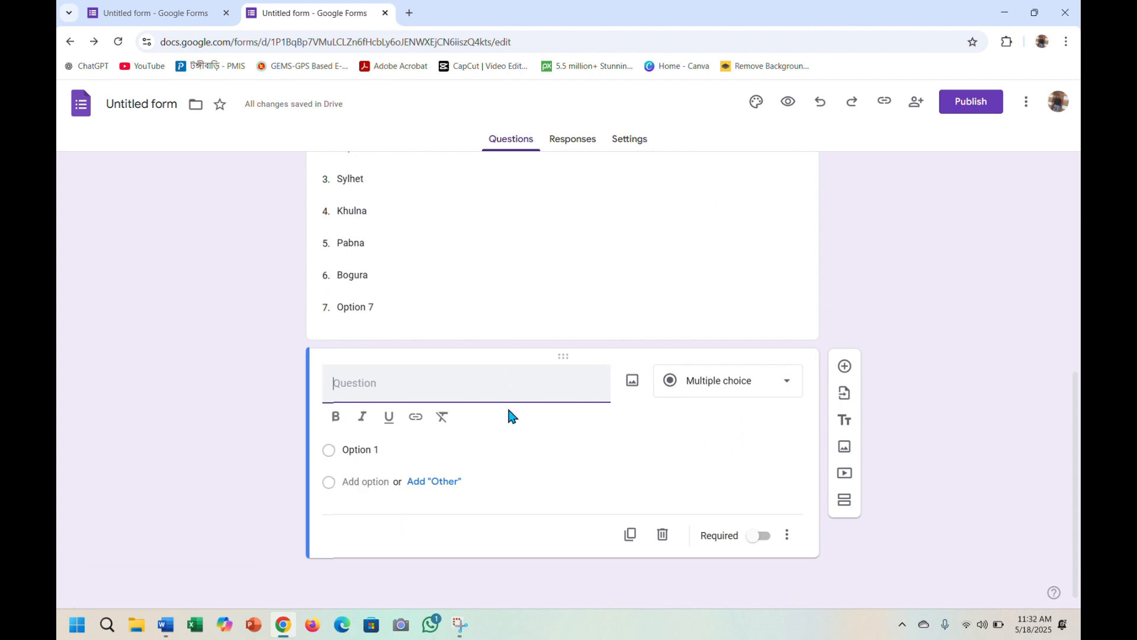
text(select yo)
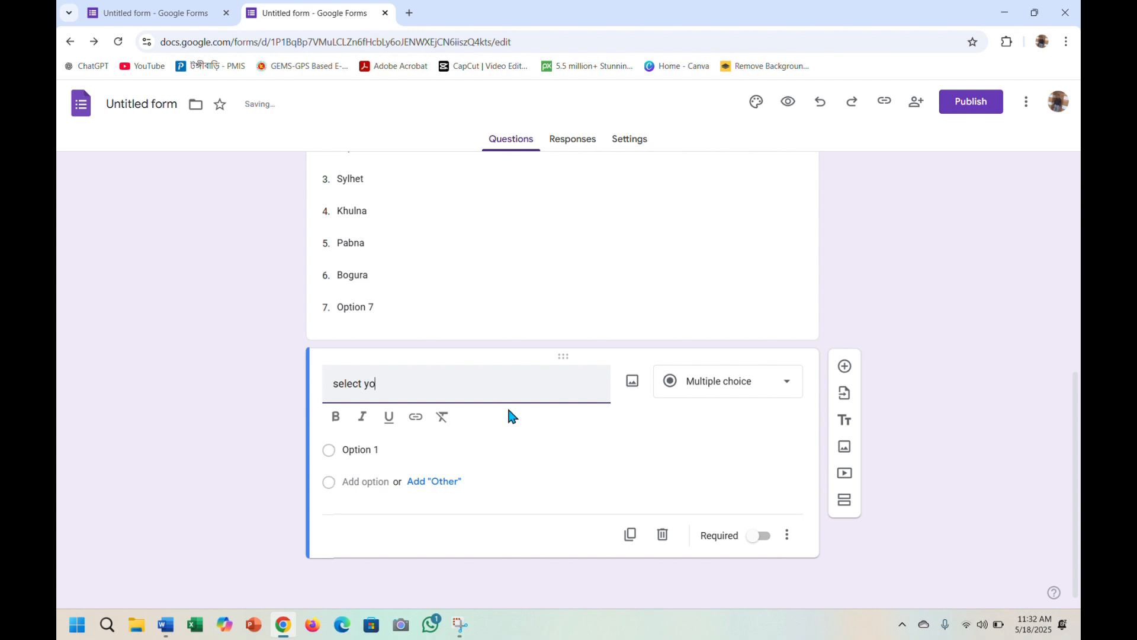
text(ur fgender)
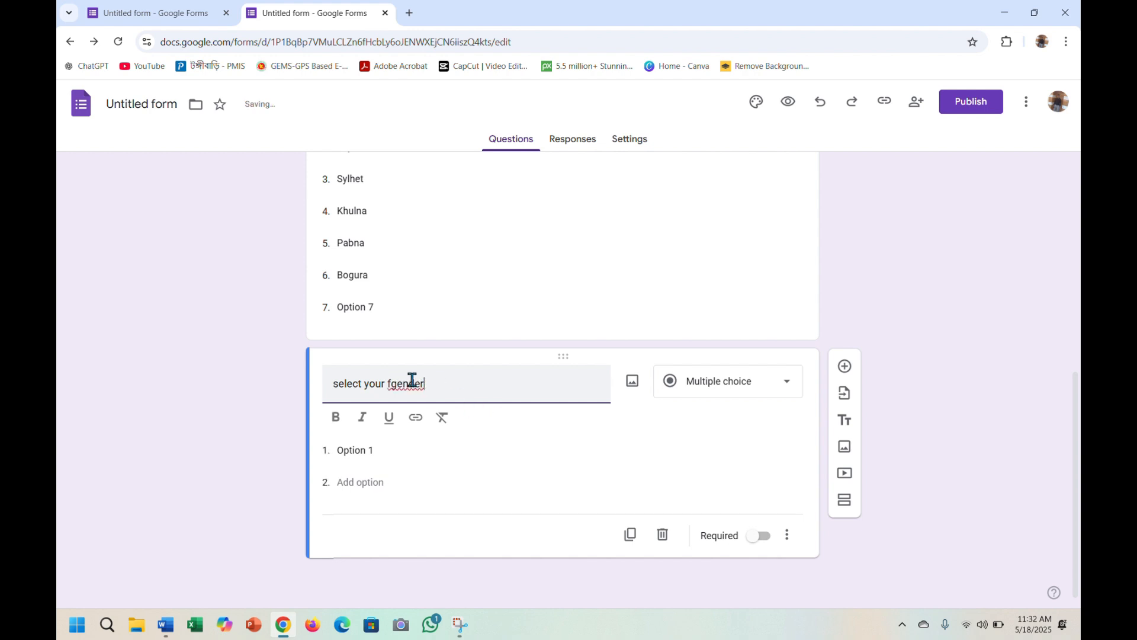
click(391, 384)
key(BackSpace)
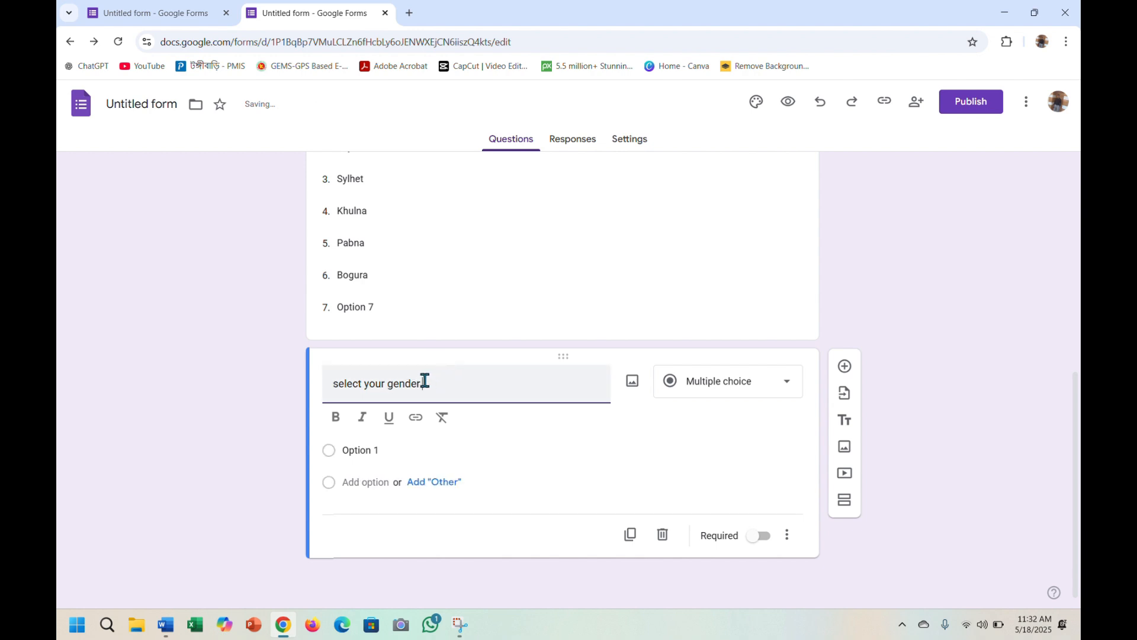
Step: Give the gender question the options "male" and "Female" and make it required
click(788, 391)
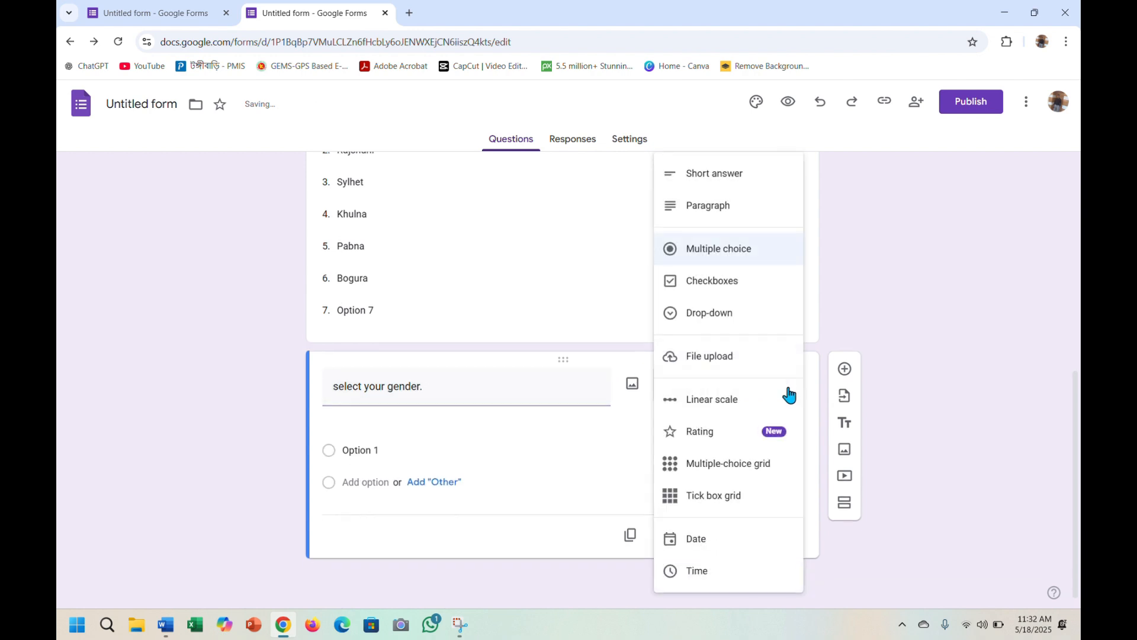
click(348, 451)
text(M)
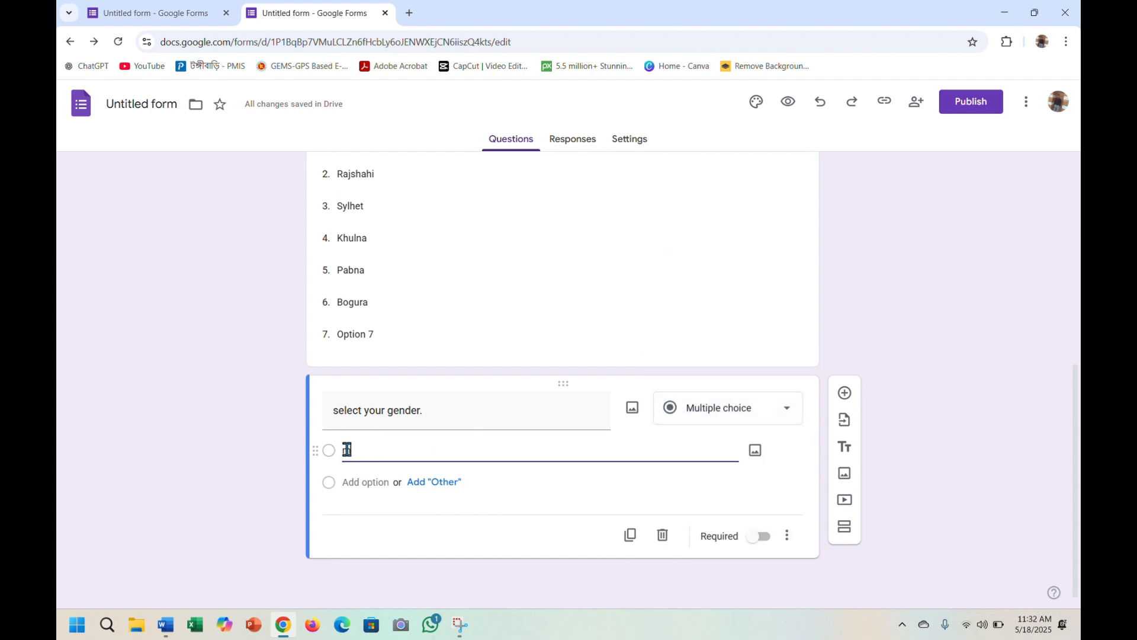
text(ale)
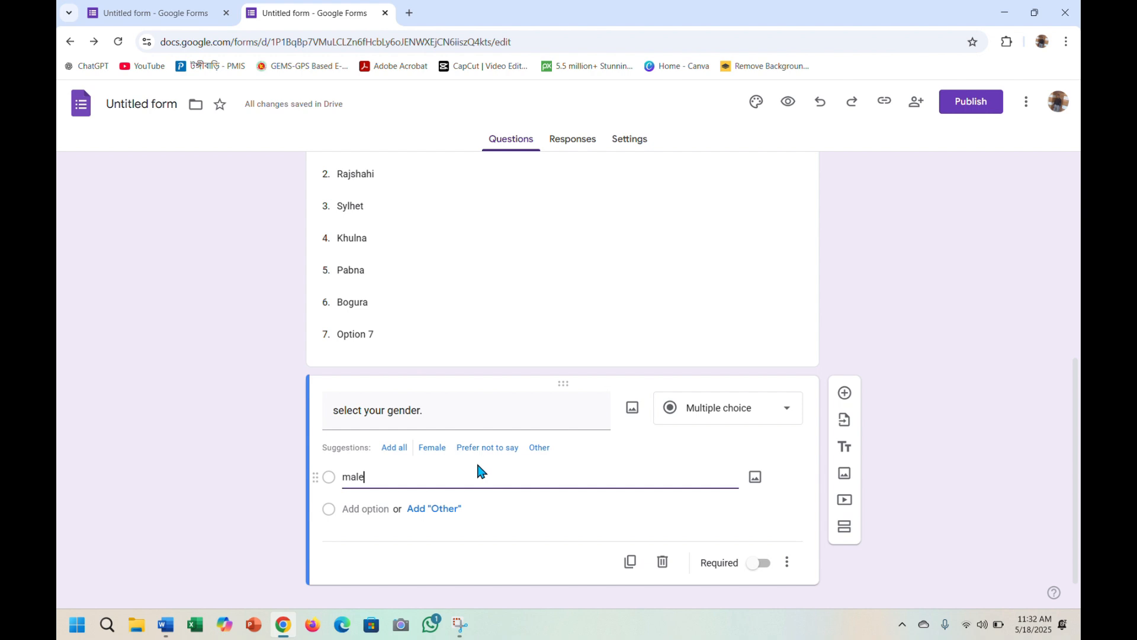
click(432, 449)
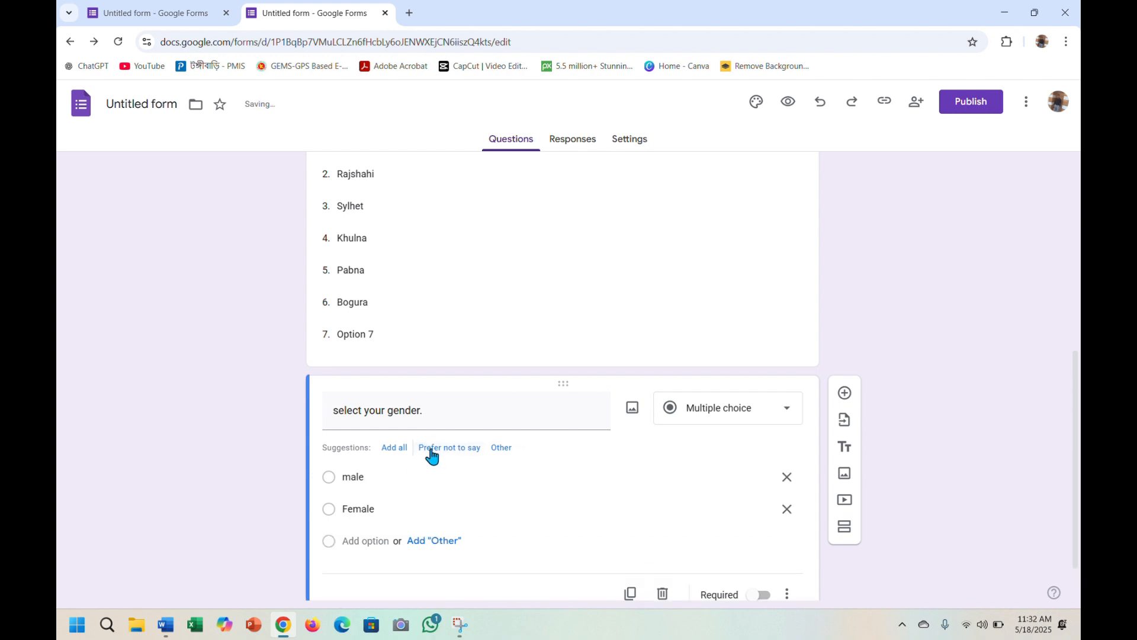
scroll(435, 500, down, 1)
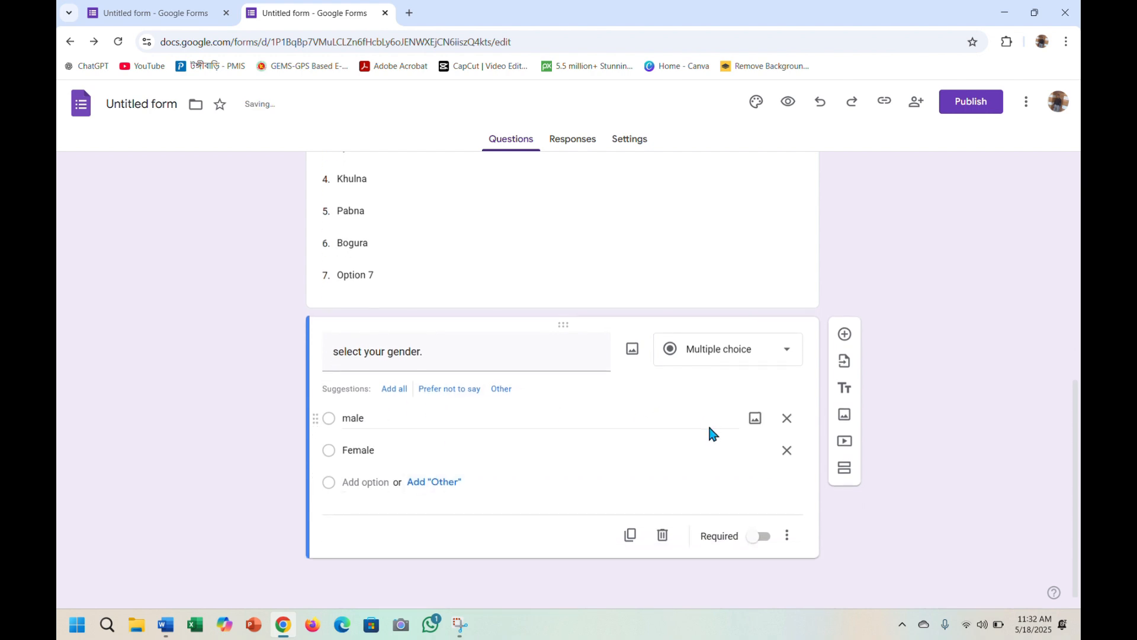
click(763, 539)
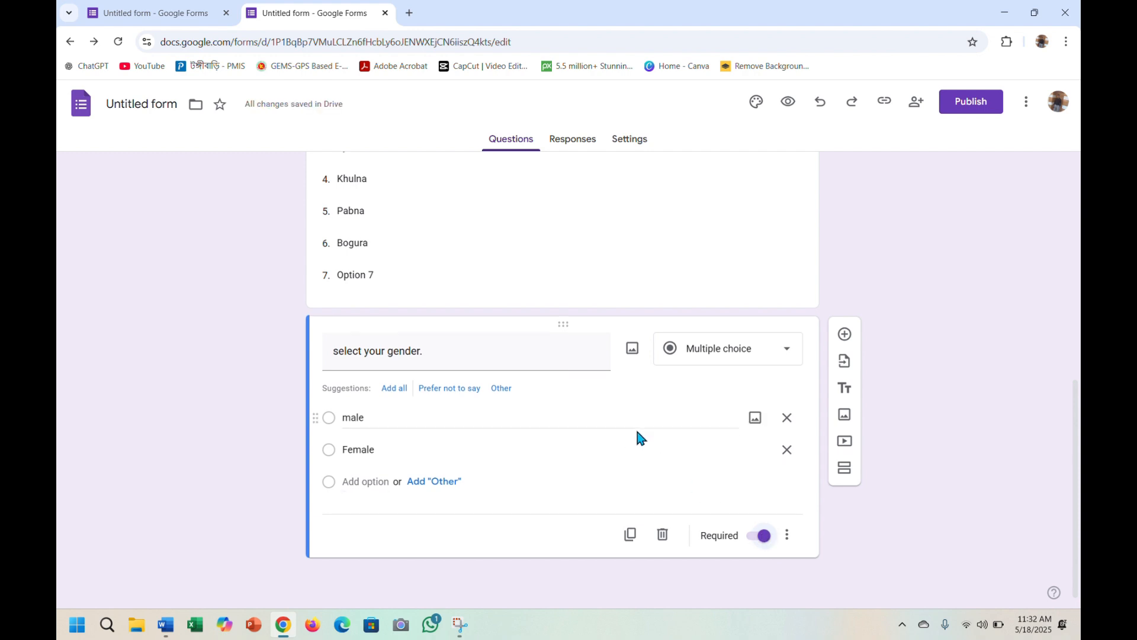
Step: Add a second section to the form below the gender question
scroll(650, 431, up, 10)
scroll(658, 432, down, 10)
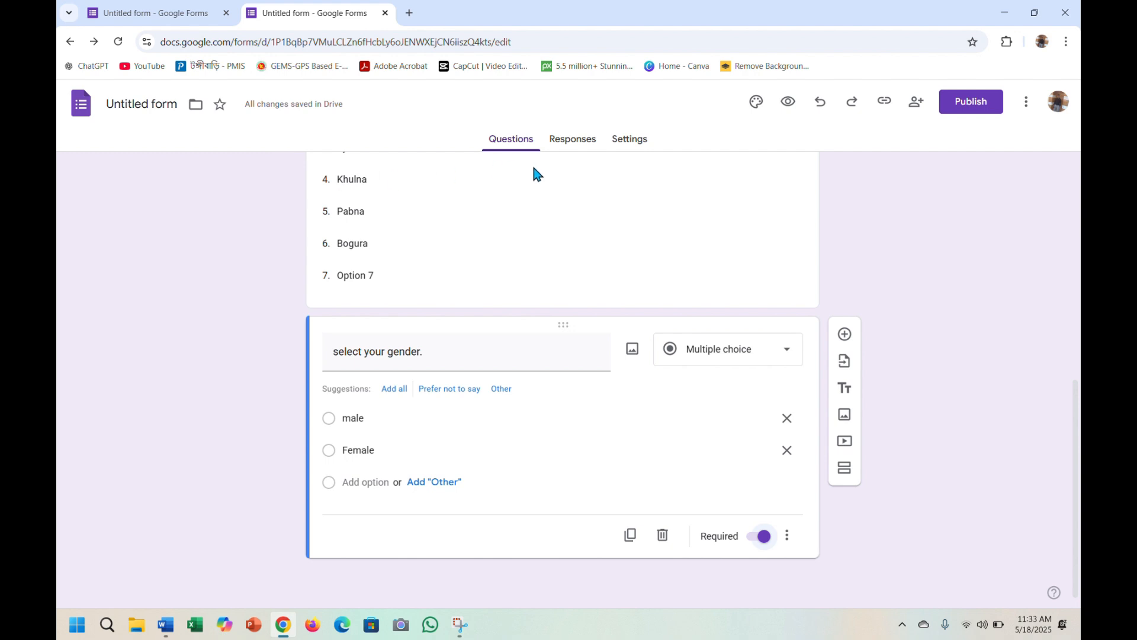
click(843, 472)
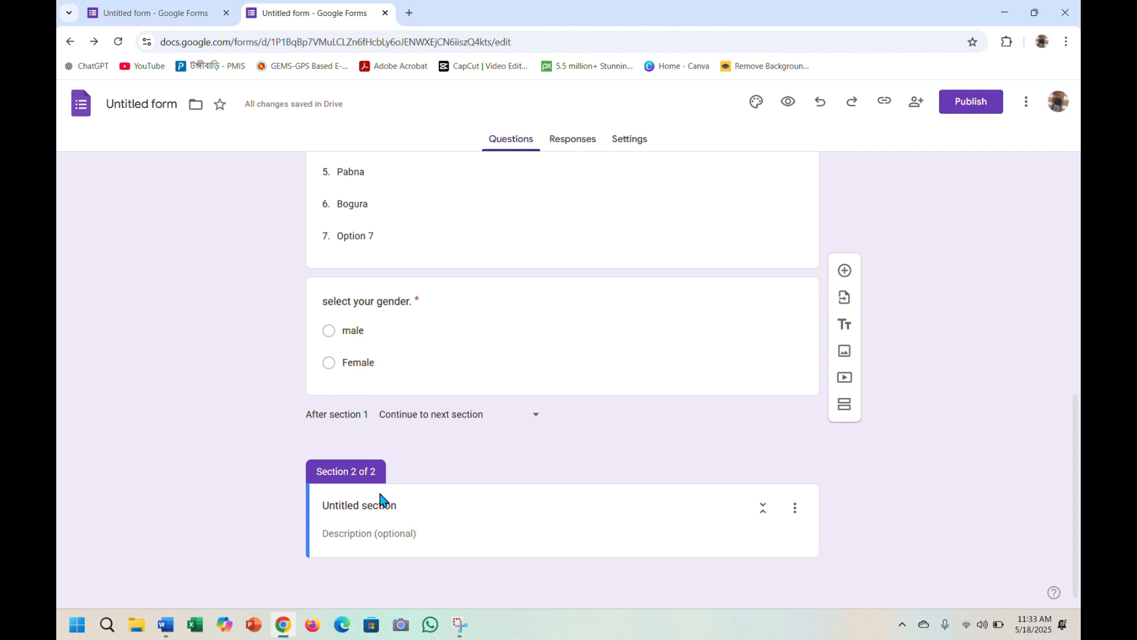
scroll(452, 352, up, 10)
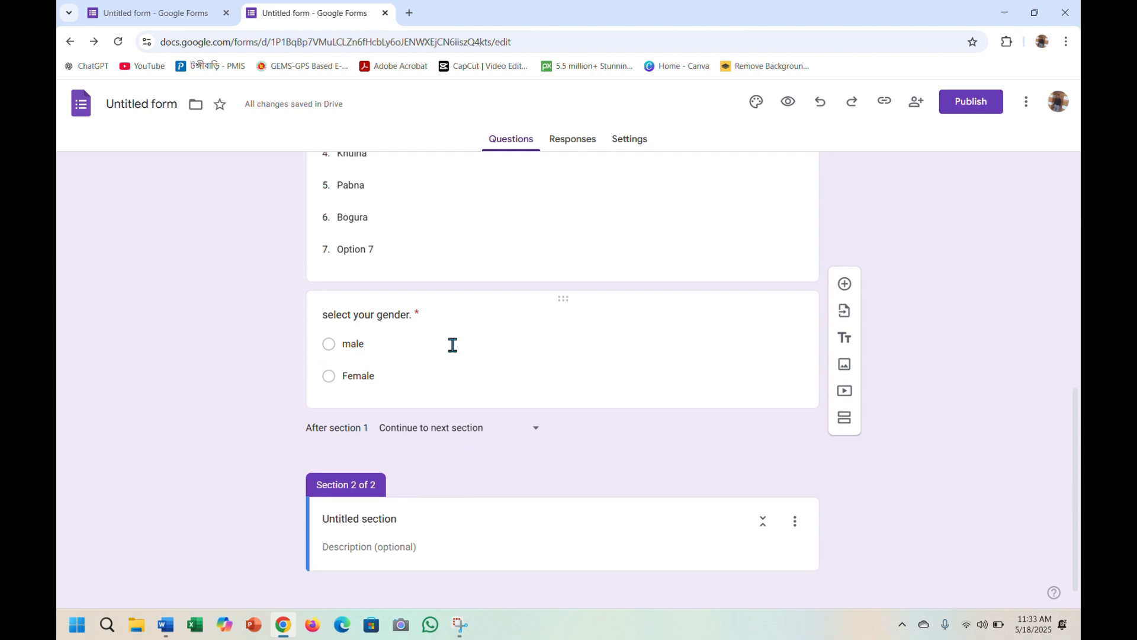
click(457, 349)
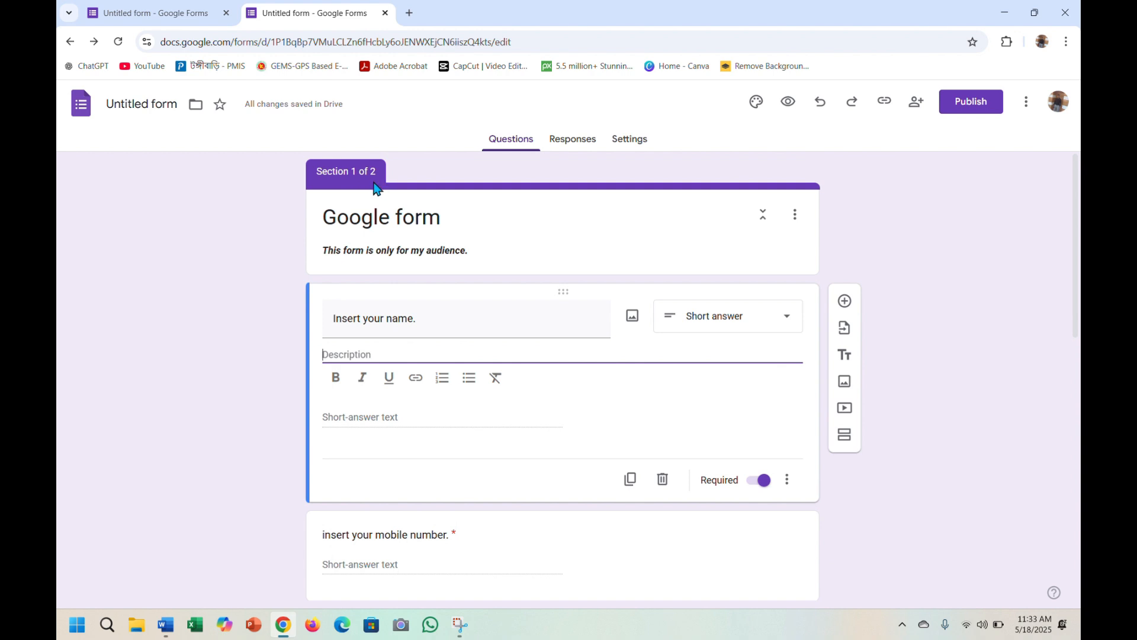
scroll(358, 184, down, 10)
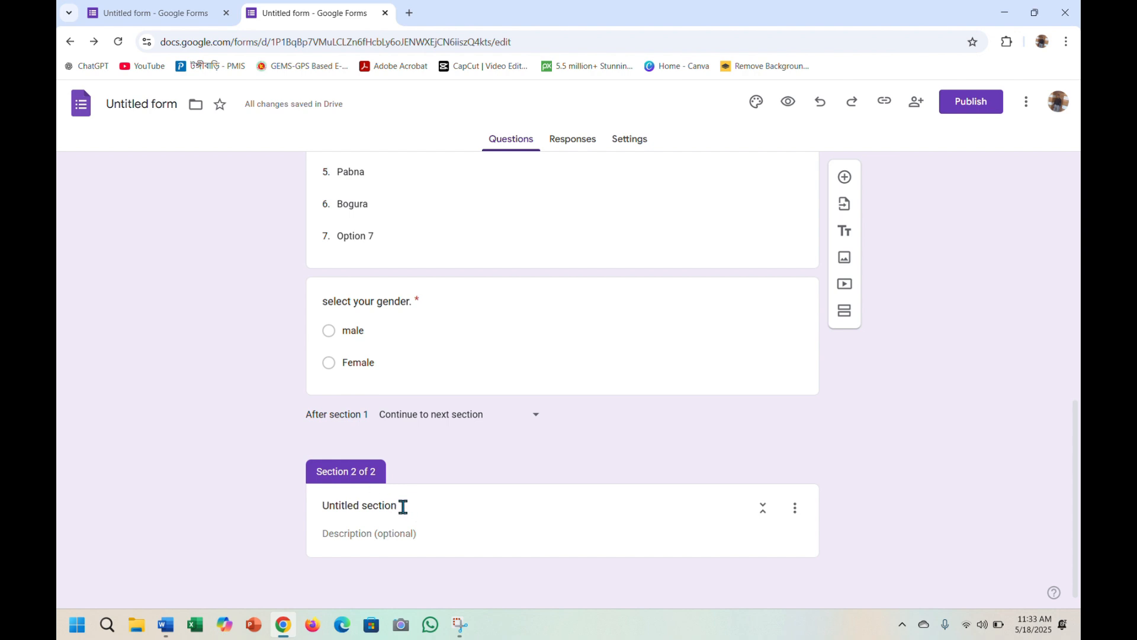
Step: Replace the second section's title with "for my subscriber"
click(403, 507)
scroll(403, 515, down, 1)
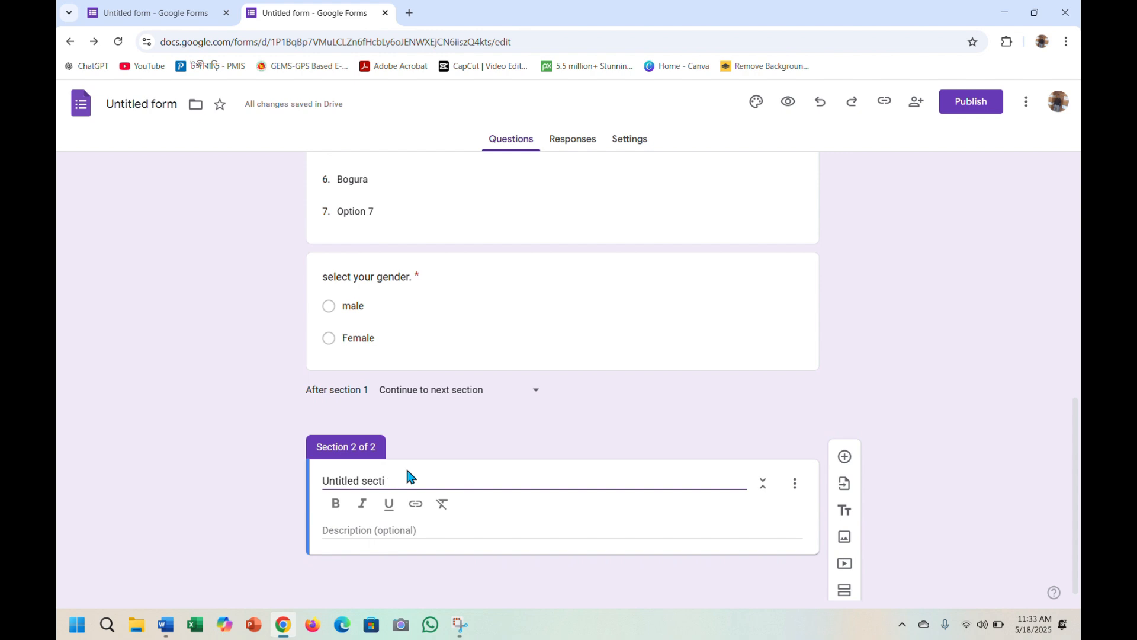
key(BackSpace)
key(BackSpace)
key(BackSpace)
key(BackSpace)
key(BackSpace)
key(BackSpace)
key(BackSpace)
key(BackSpace)
key(BackSpace)
key(BackSpace)
key(BackSpace)
key(BackSpace)
key(BackSpace)
text(for my sub)
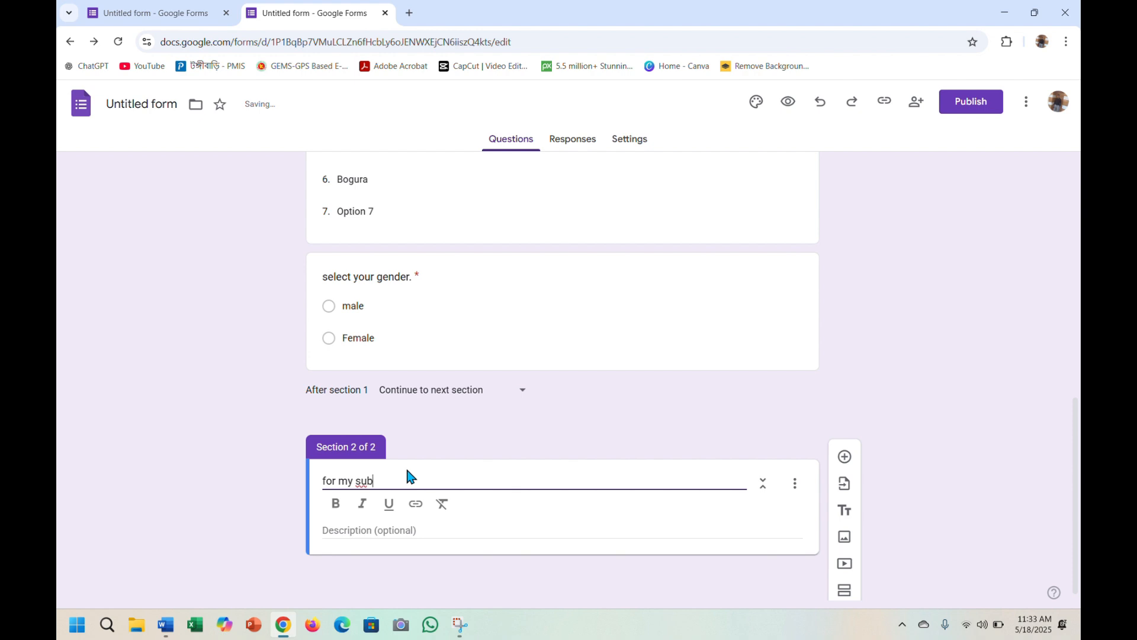
text(scriber)
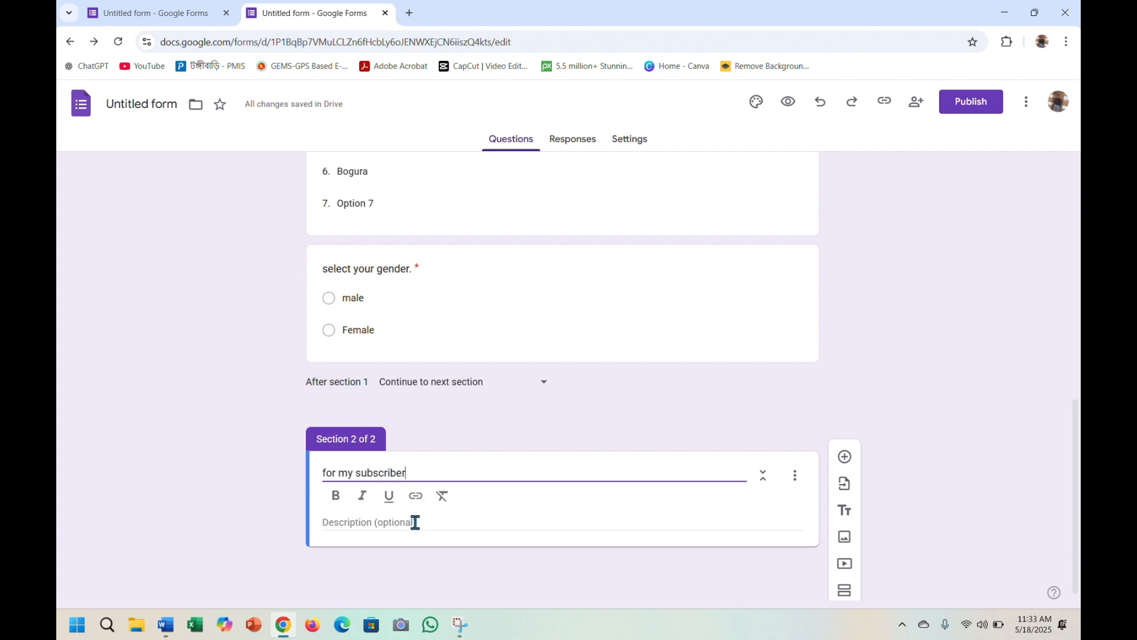
Step: Add a blank question to the "for my subscriber" section and a third section below it
click(845, 462)
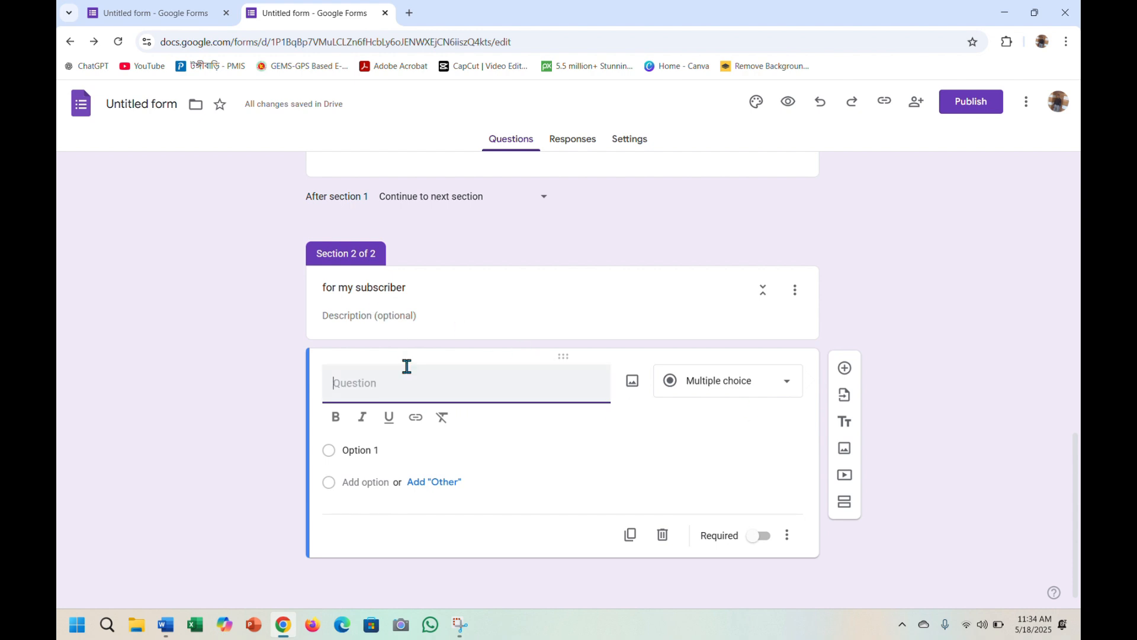
click(844, 504)
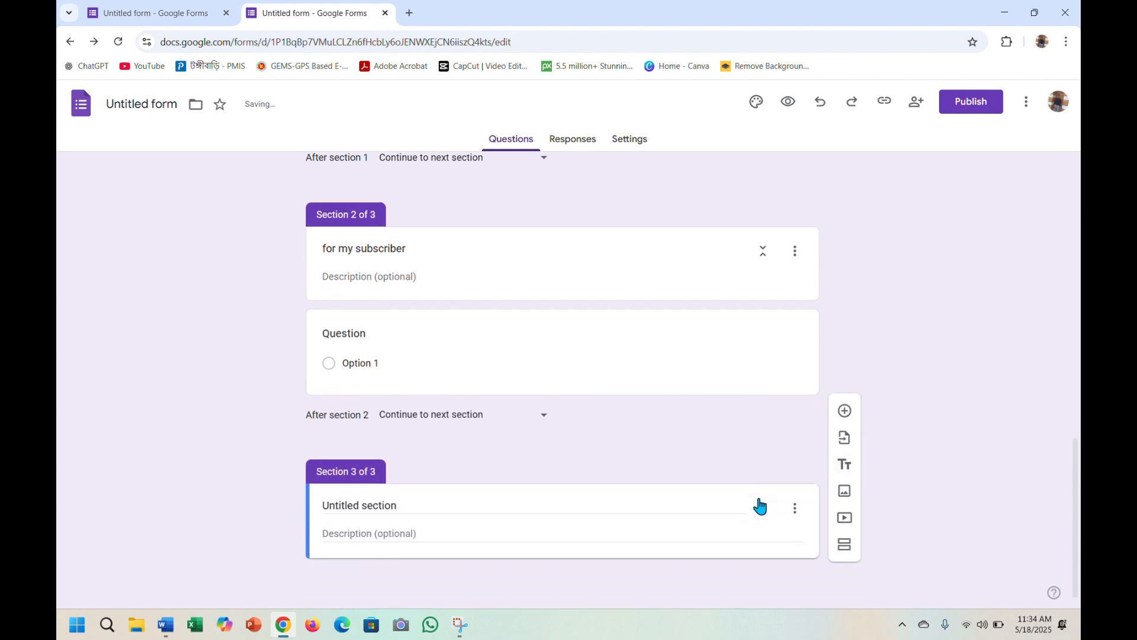
Step: Replace the third section's title with "all of my audience"
click(438, 506)
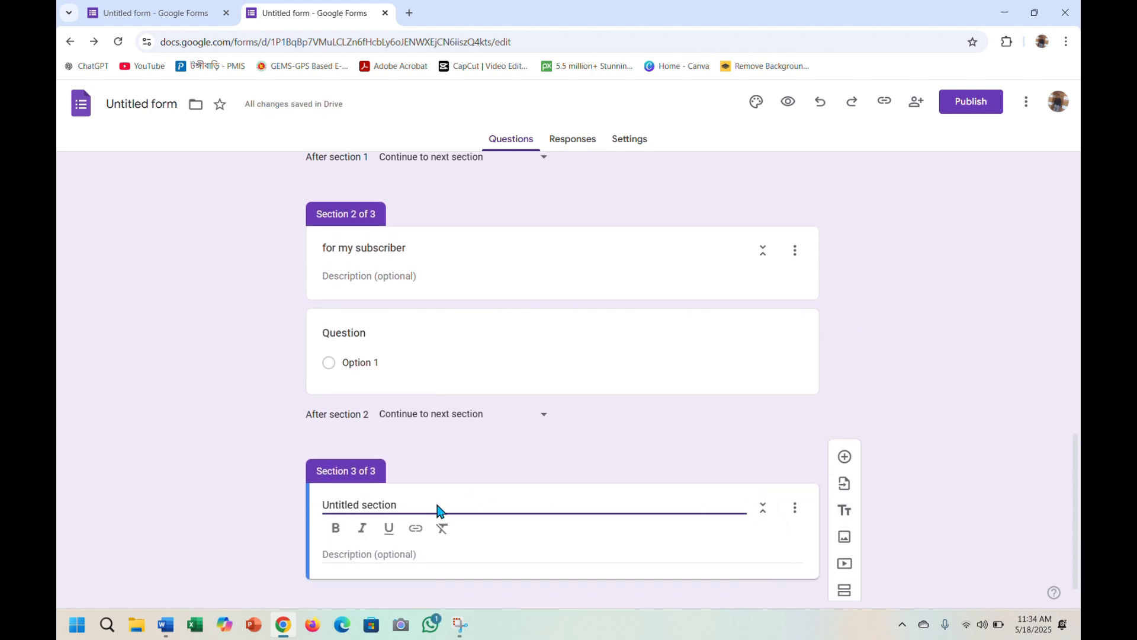
key(BackSpace)
key(BackSpace)
key(BackSpace)
key(BackSpace)
key(BackSpace)
key(BackSpace)
key(BackSpace)
key(BackSpace)
key(BackSpace)
key(BackSpace)
key(BackSpace)
key(BackSpace)
key(BackSpace)
key(BackSpace)
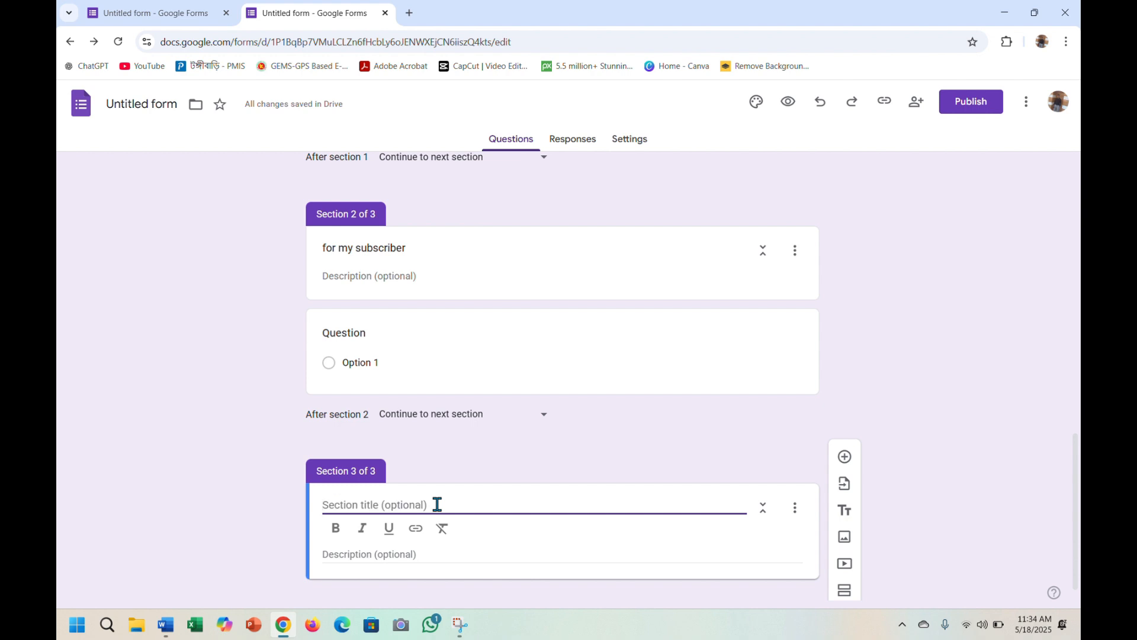
text(all)
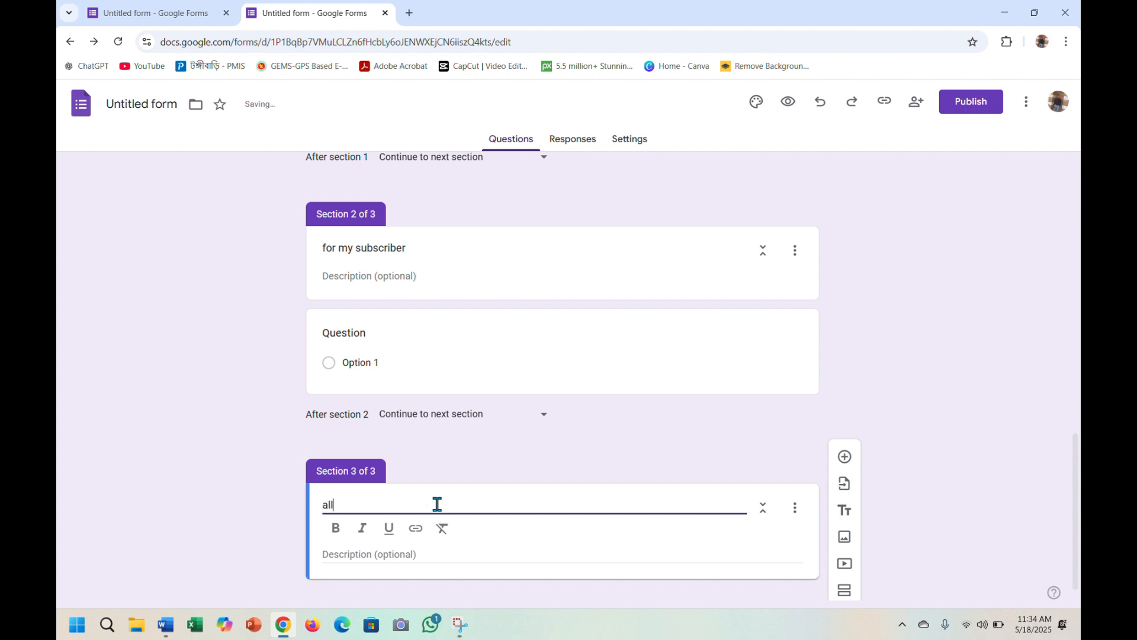
text( ogg)
key(BackSpace)
text(f my audience)
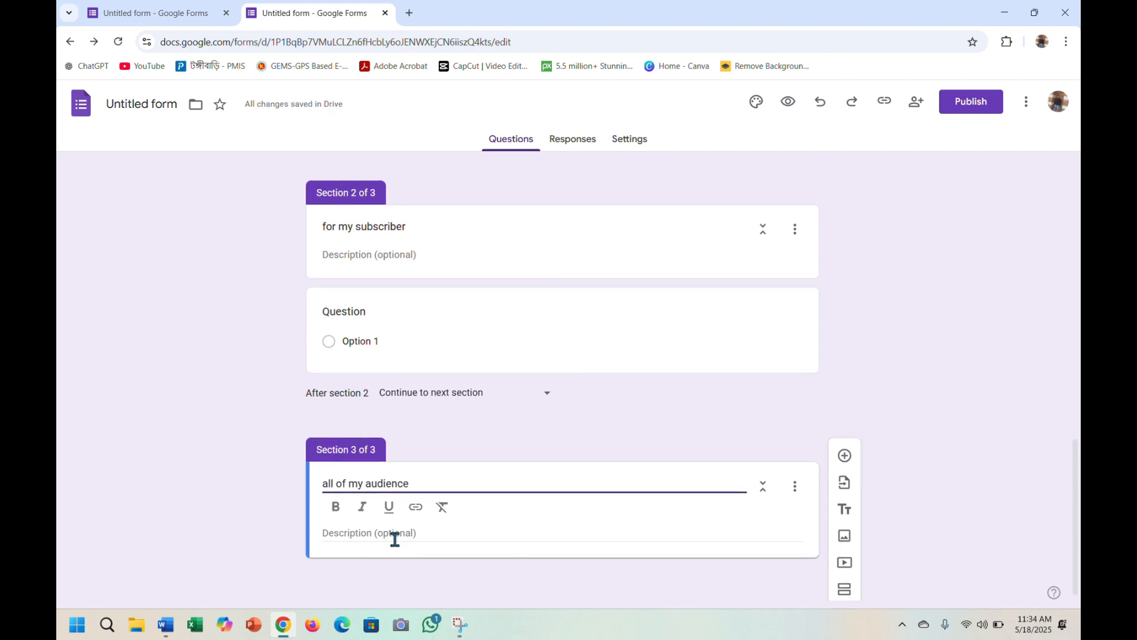
Step: Add a blank multiple-choice question to the "all of my audience" section, leaving the section description empty
click(419, 534)
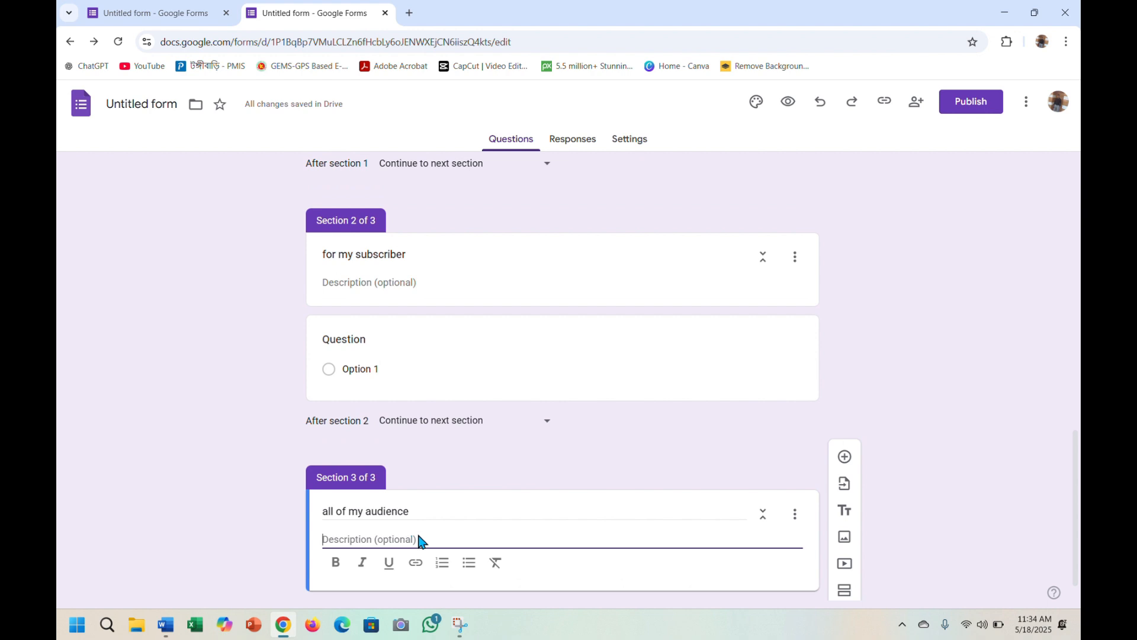
scroll(417, 536, down, 1)
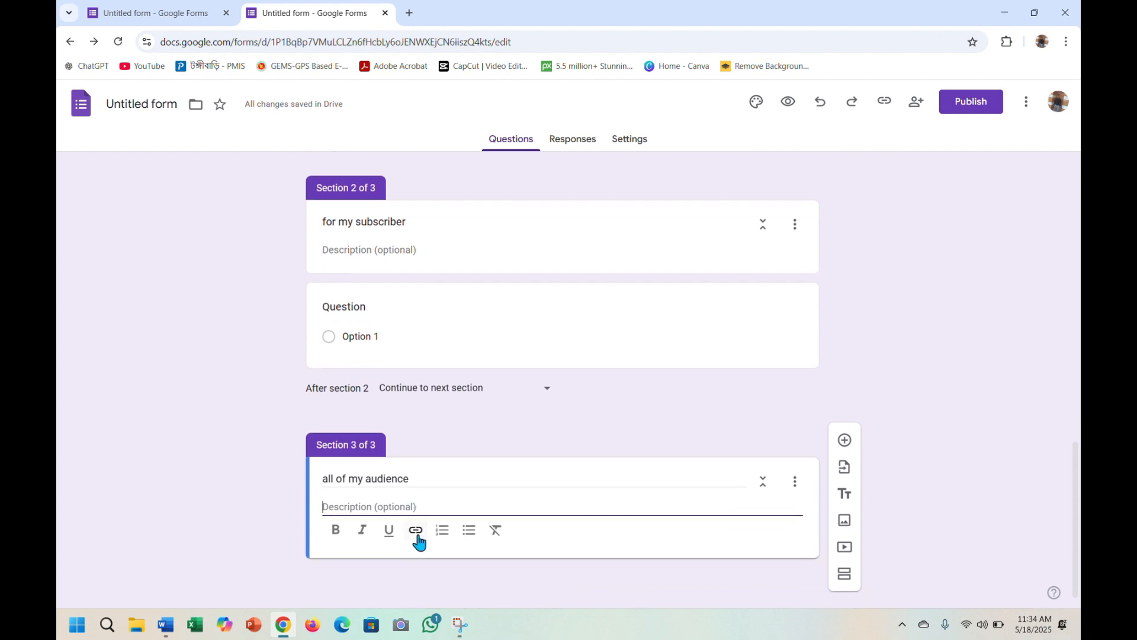
click(846, 452)
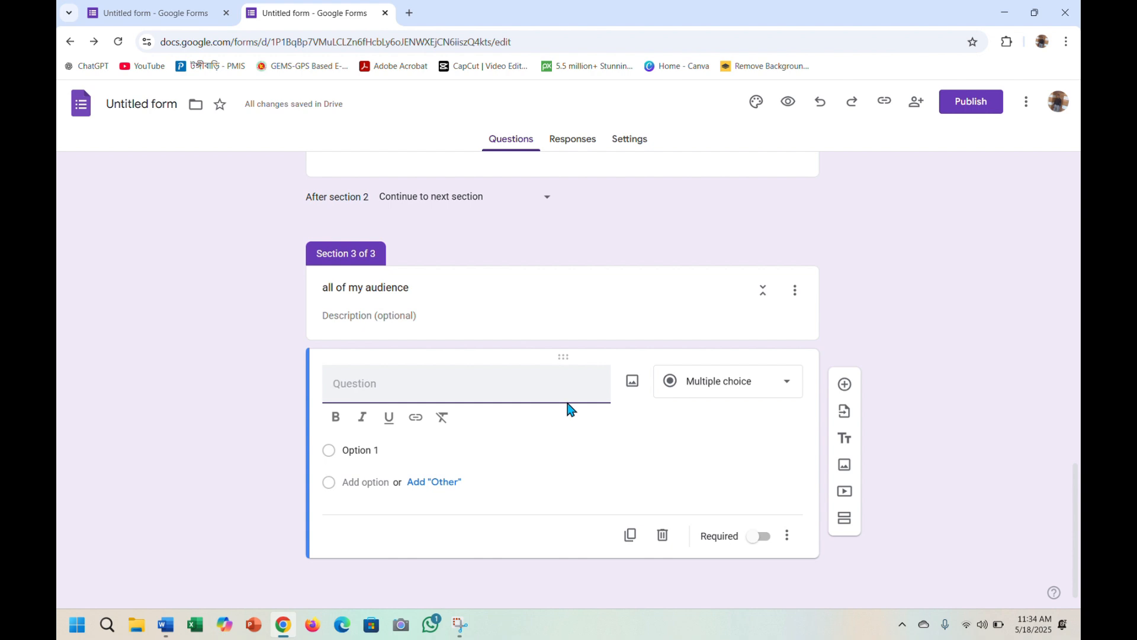
scroll(570, 399, up, 15)
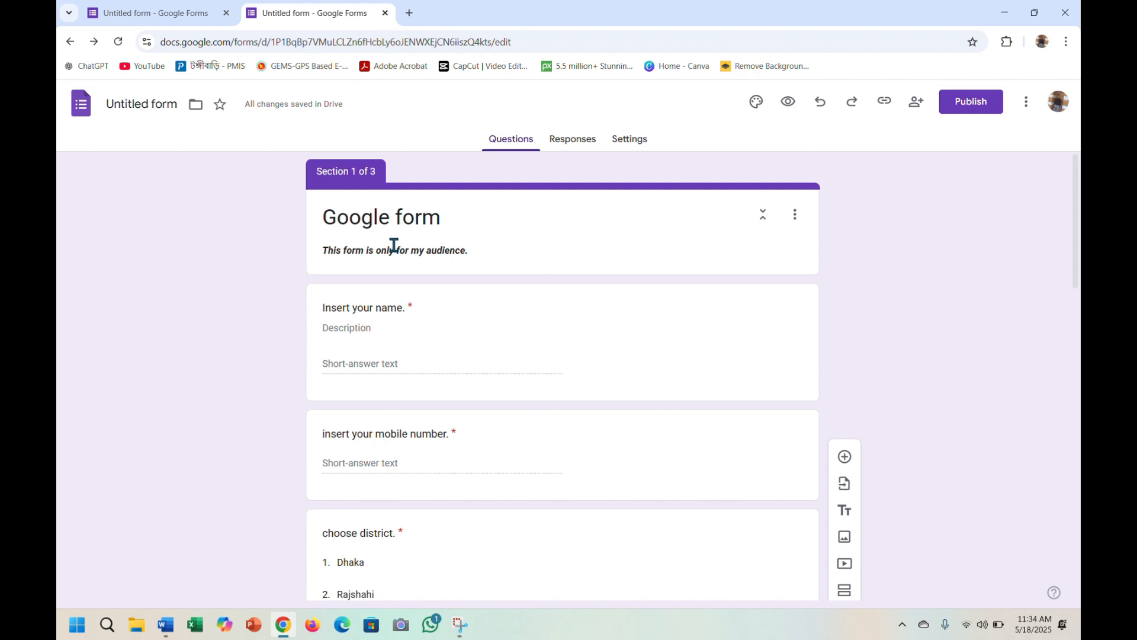
scroll(395, 246, down, 4)
scroll(408, 244, up, 5)
scroll(424, 253, down, 15)
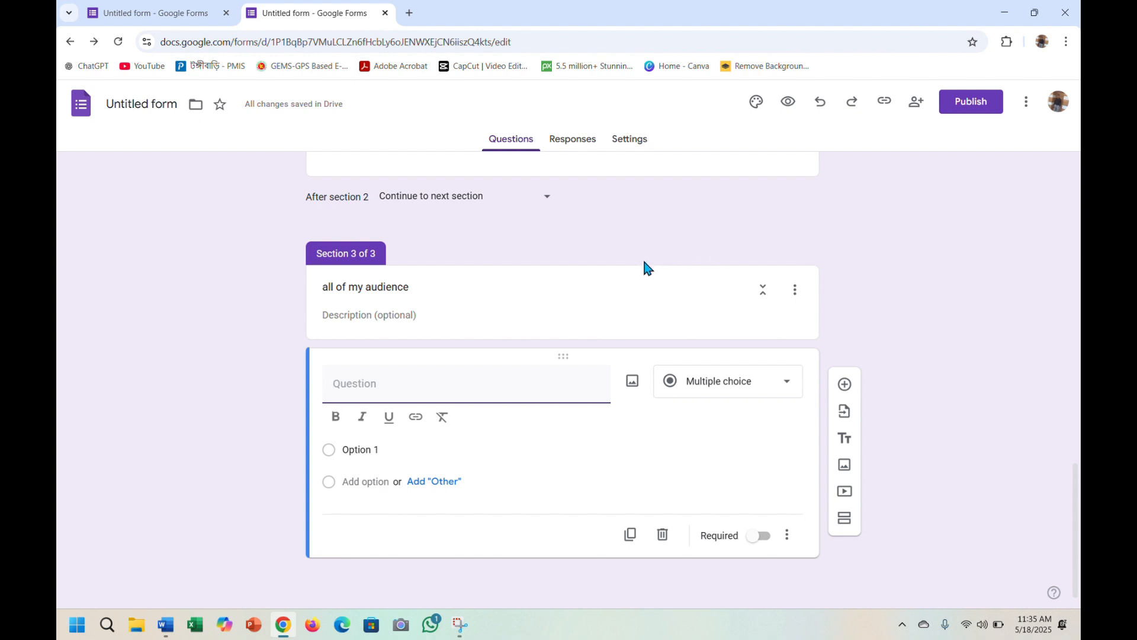
scroll(644, 267, up, 15)
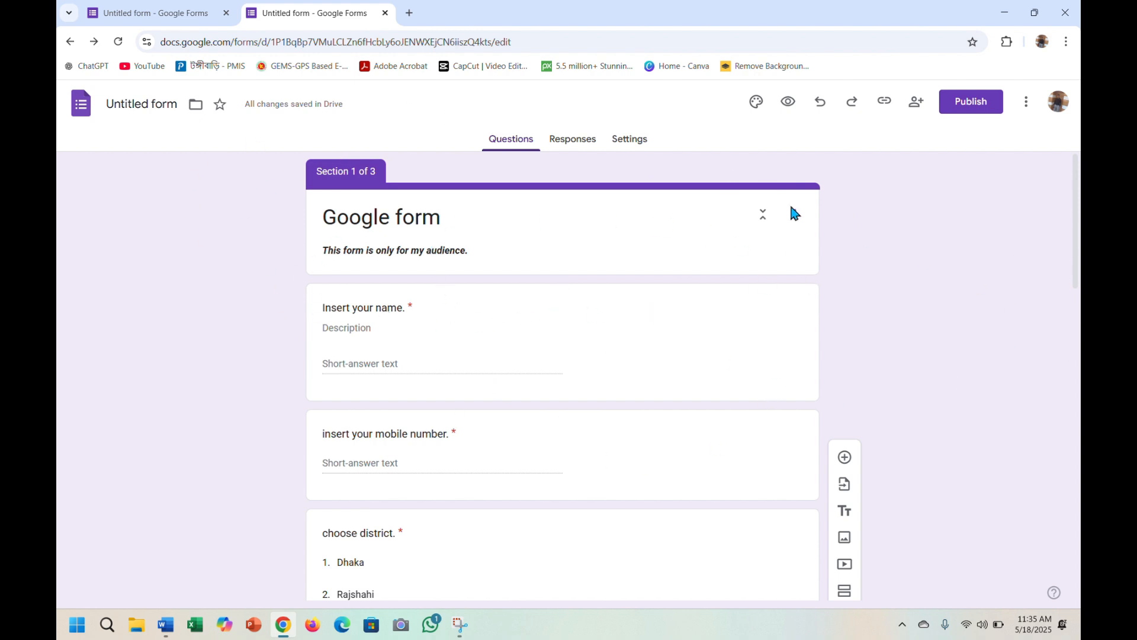
Step: Set the form theme's header text to Times New Roman at size 24, trying size 23 first
click(756, 104)
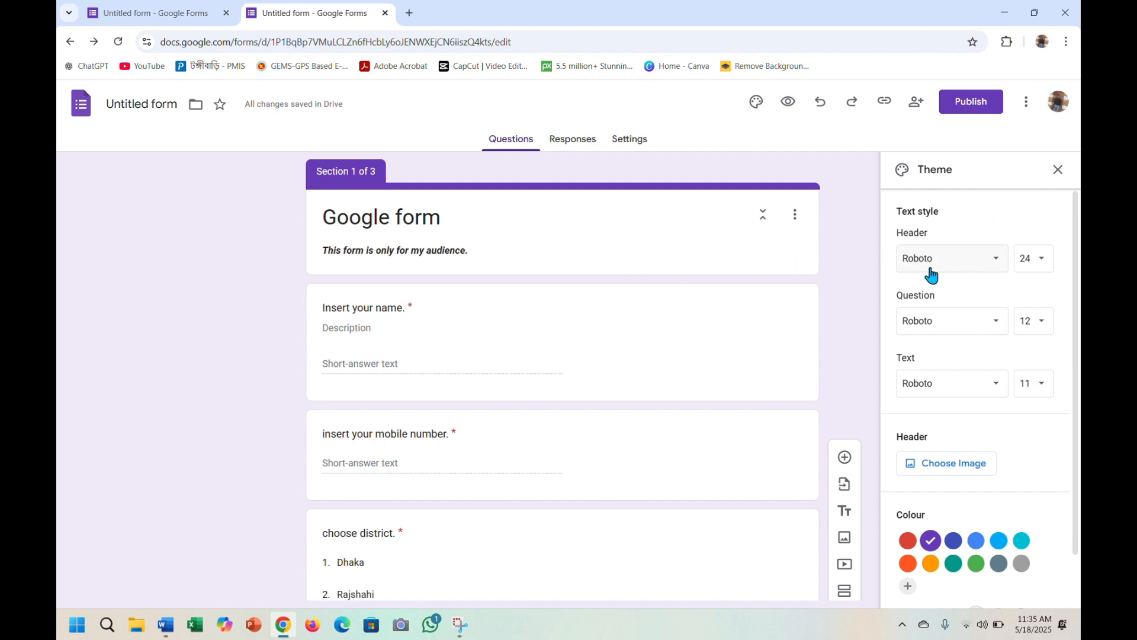
click(996, 262)
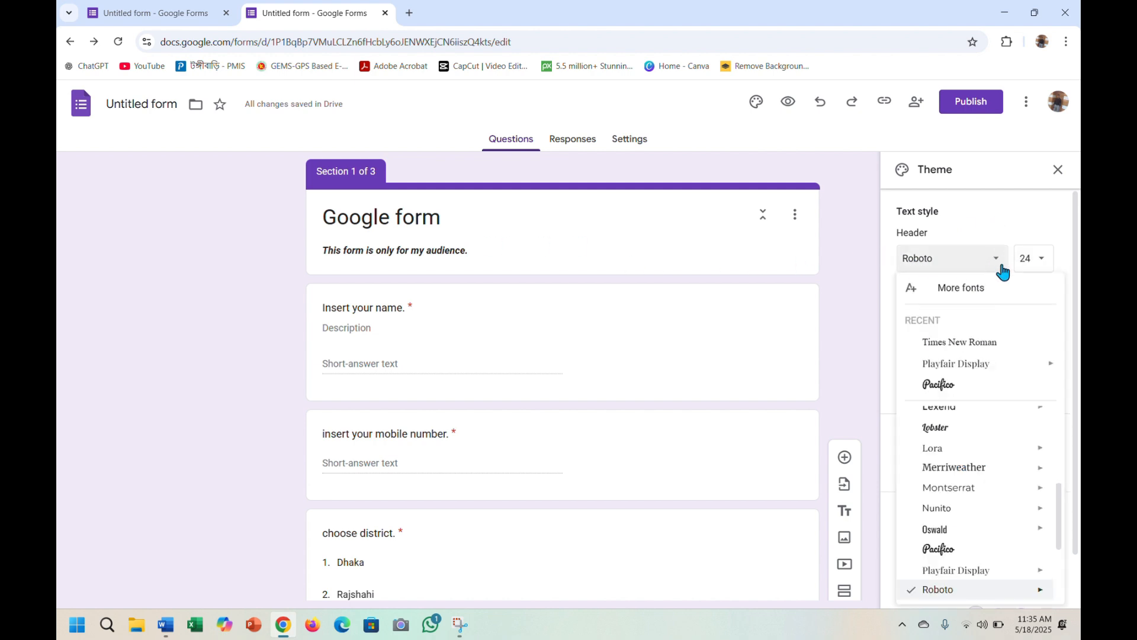
click(987, 345)
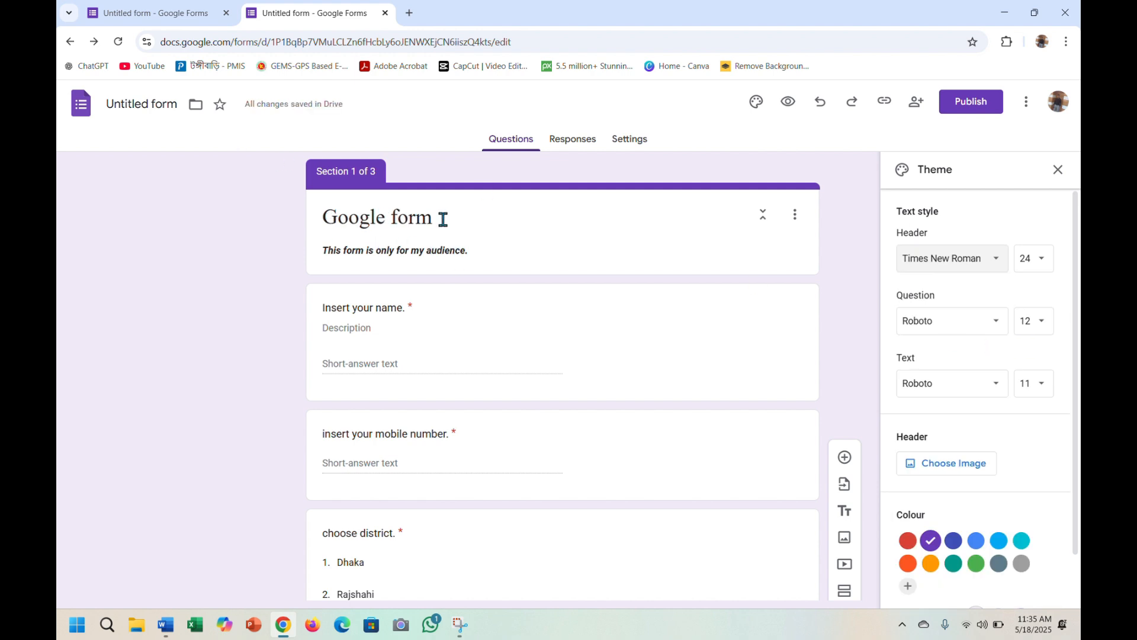
click(1037, 261)
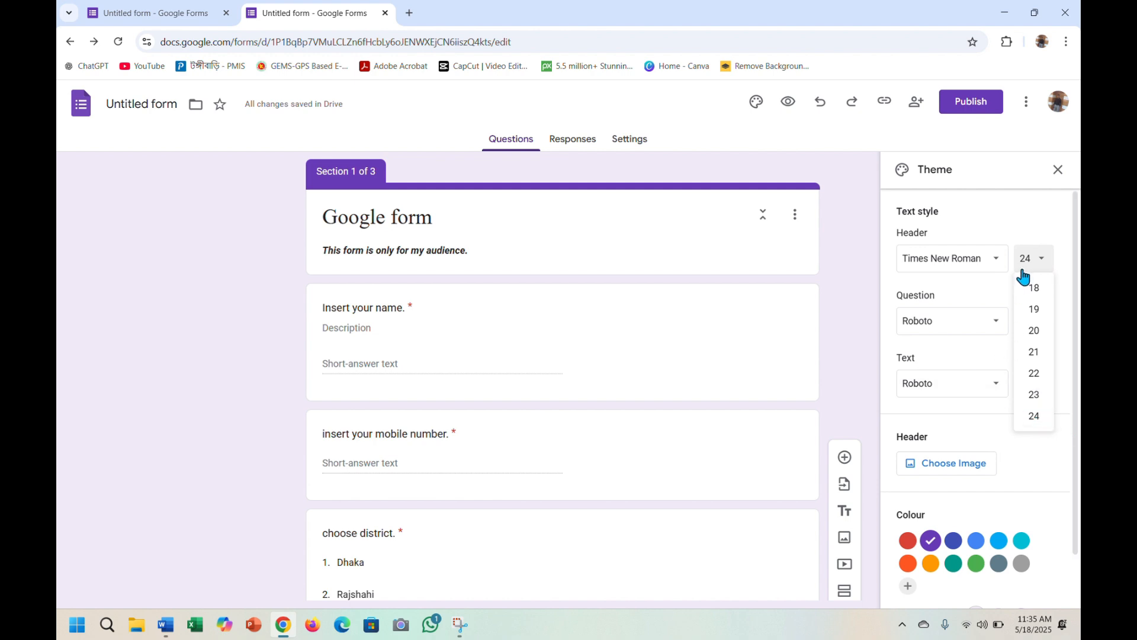
click(1036, 394)
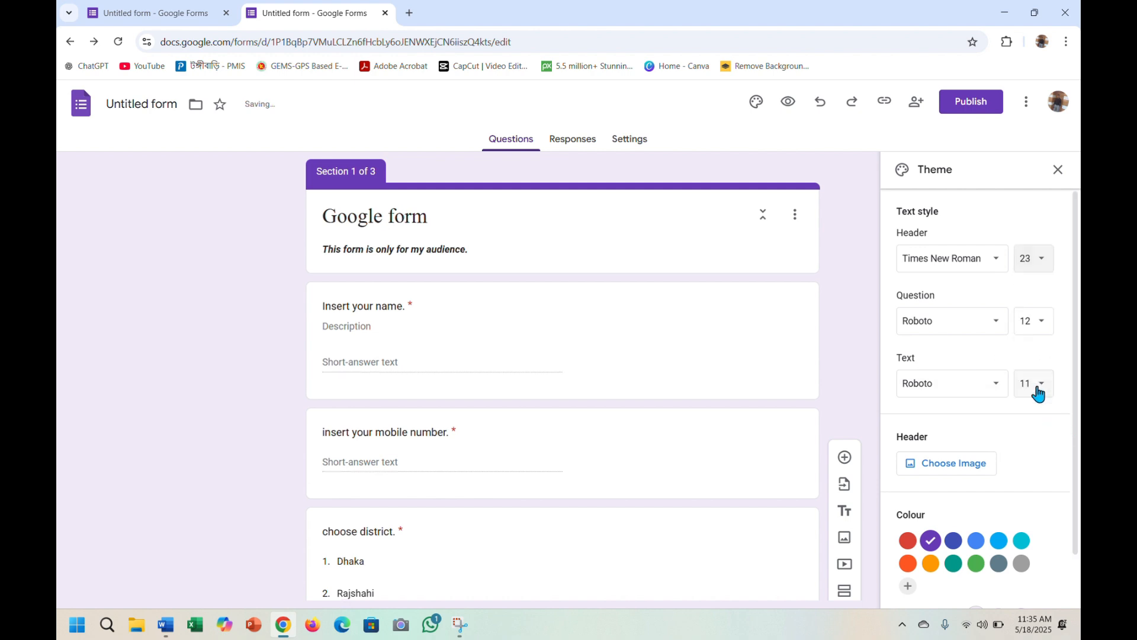
click(1041, 260)
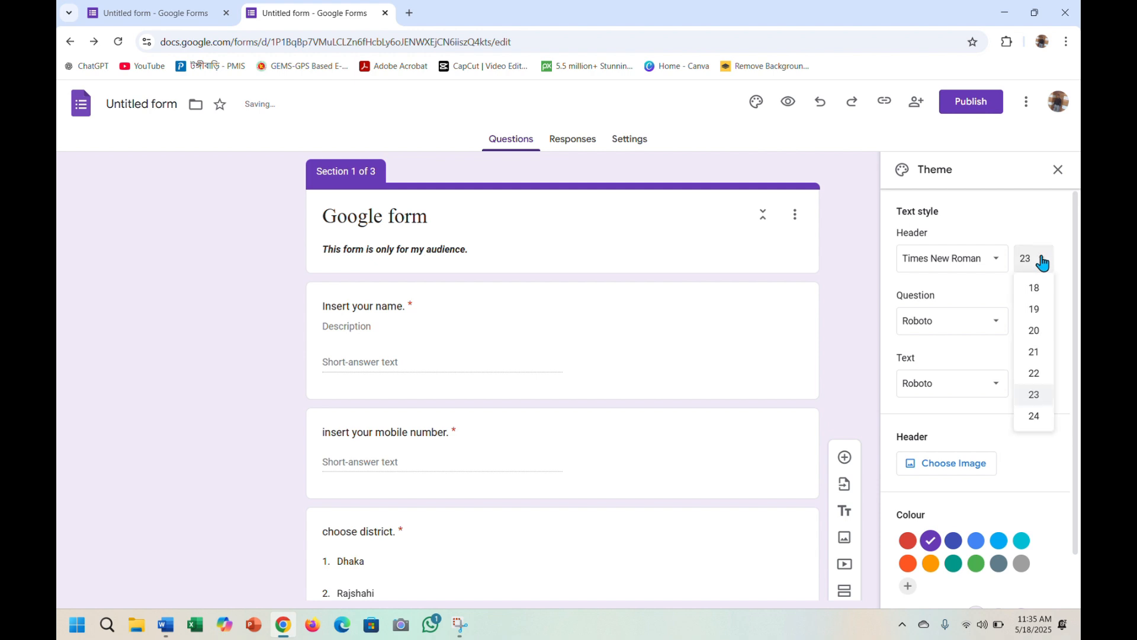
click(1035, 416)
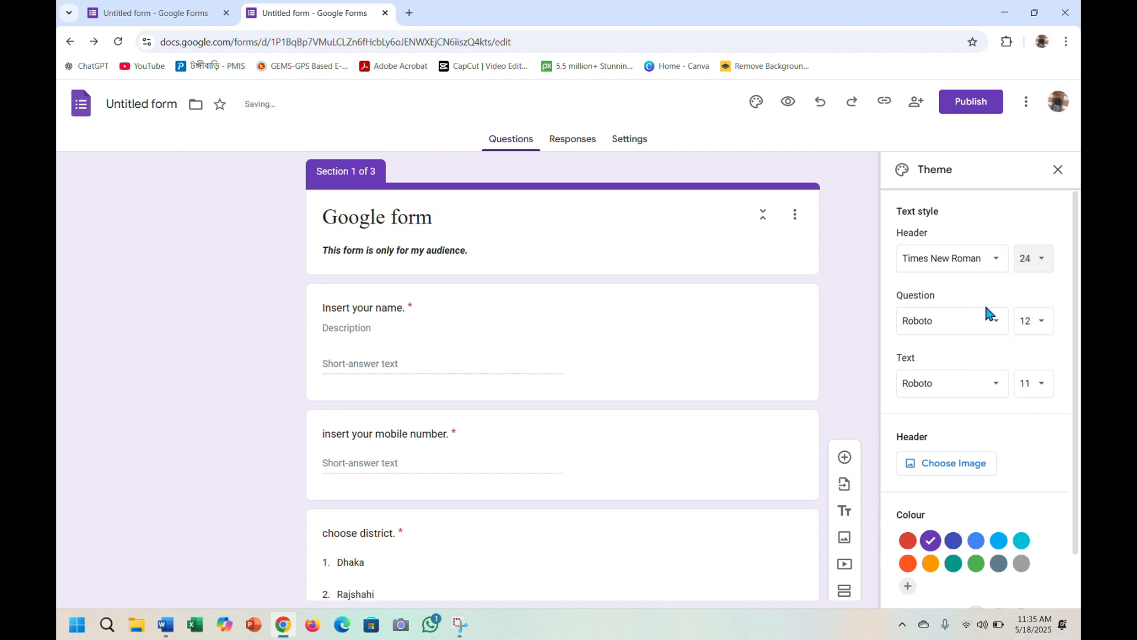
Step: Set the theme's question font to Times New Roman and its body text to Times New Roman at size 12
click(1000, 326)
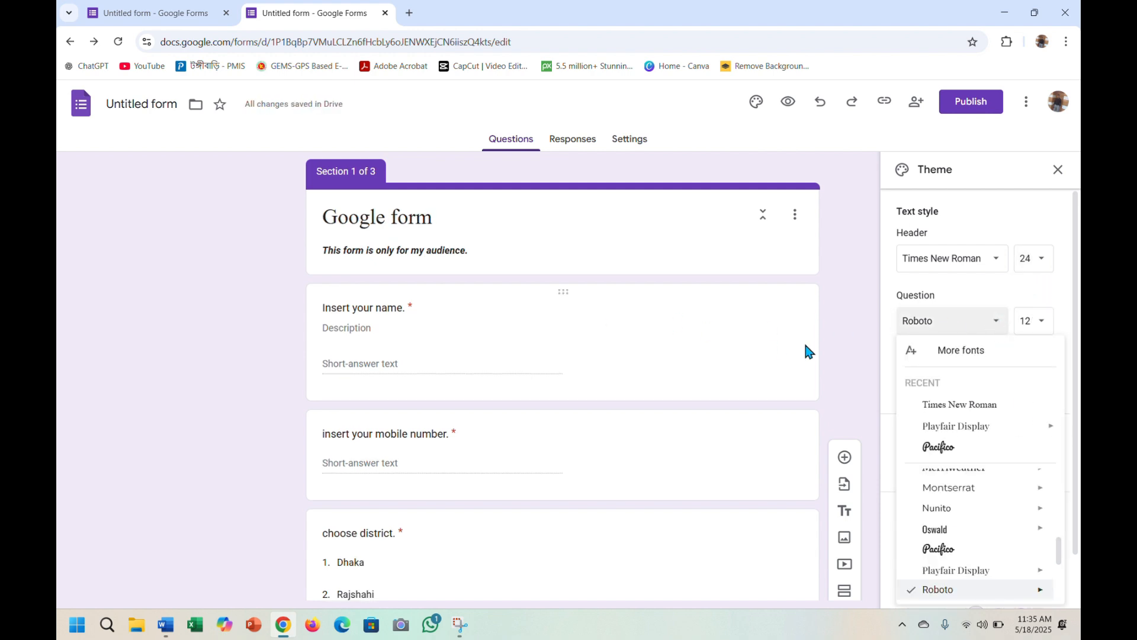
click(967, 409)
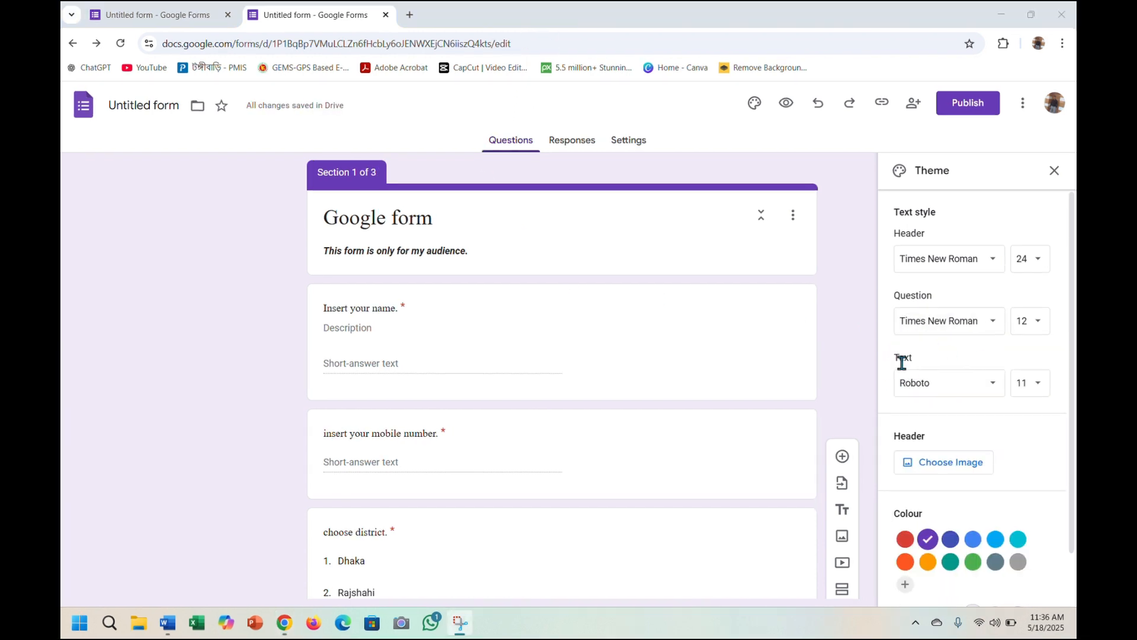
click(995, 387)
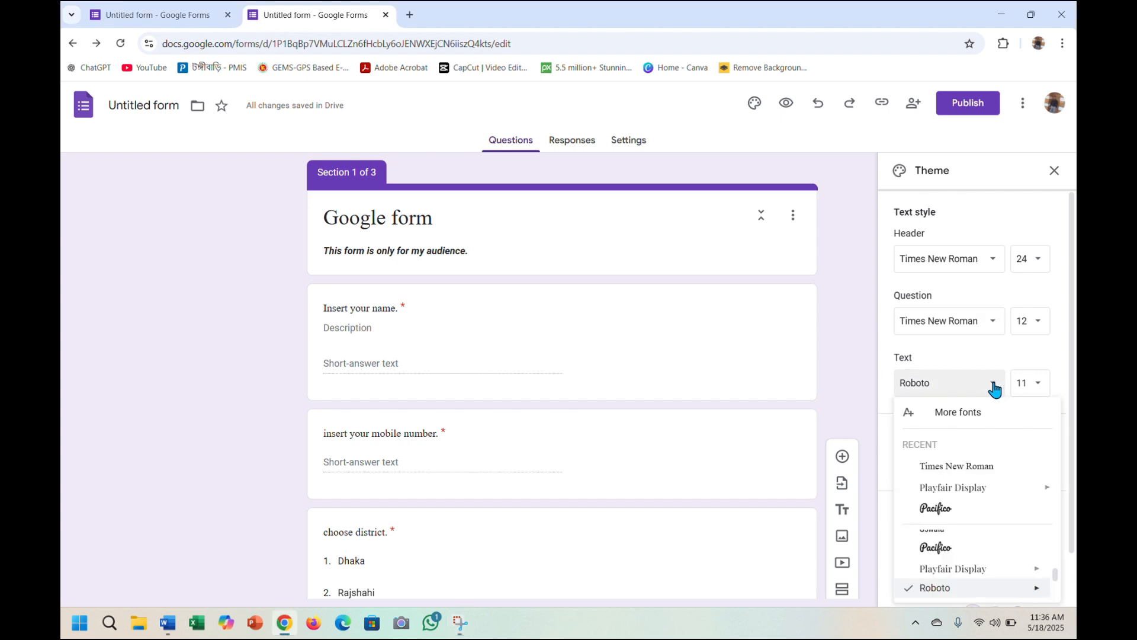
click(987, 467)
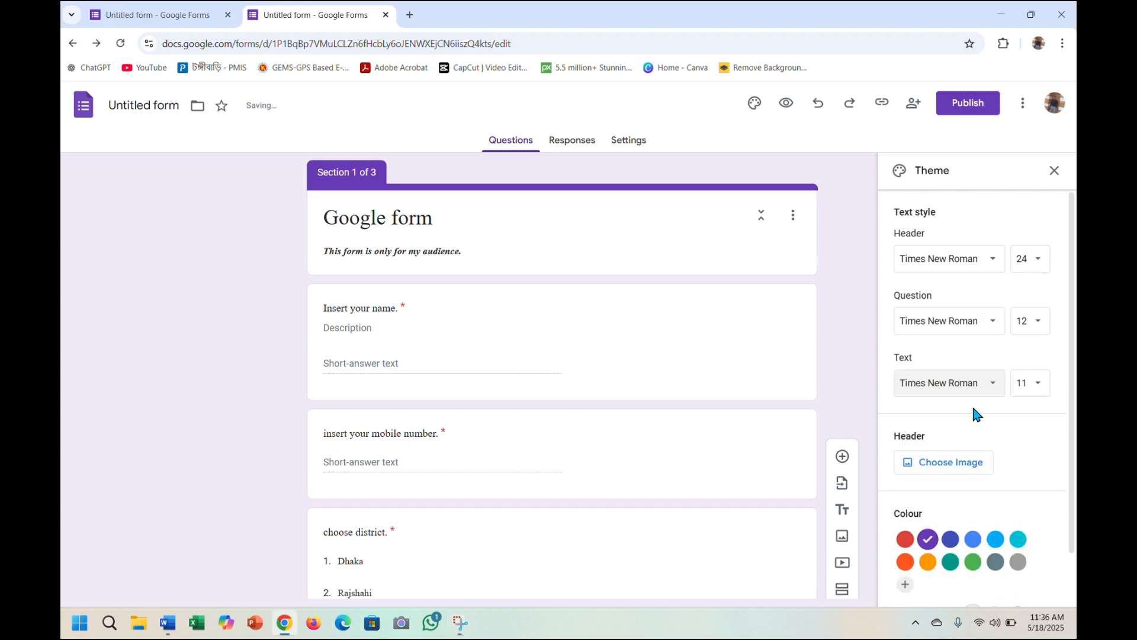
click(1039, 385)
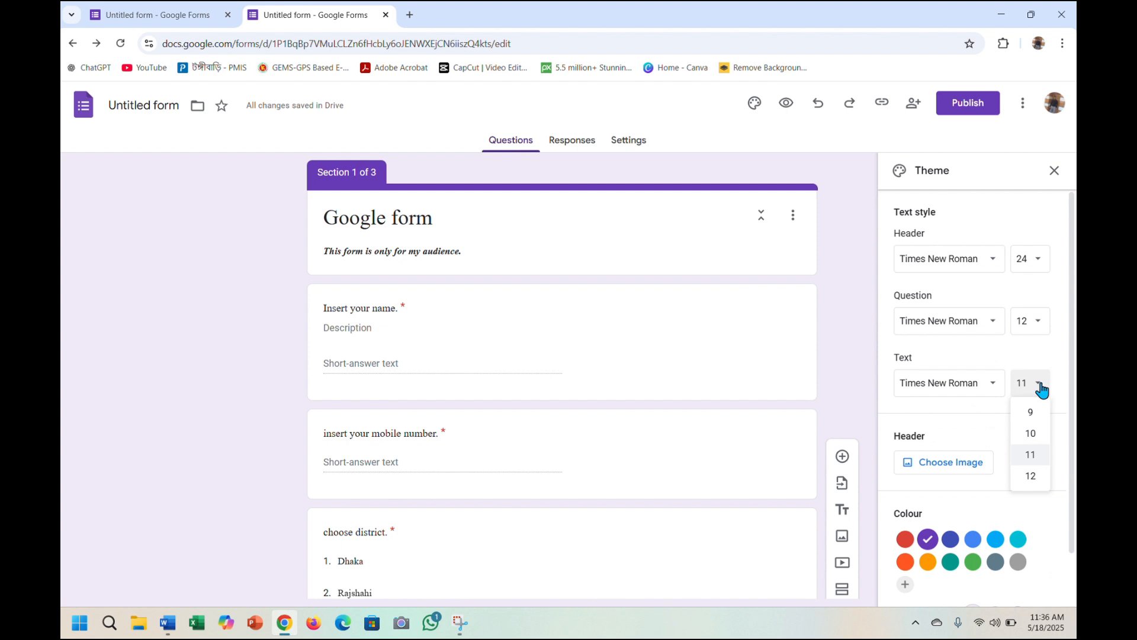
click(1031, 476)
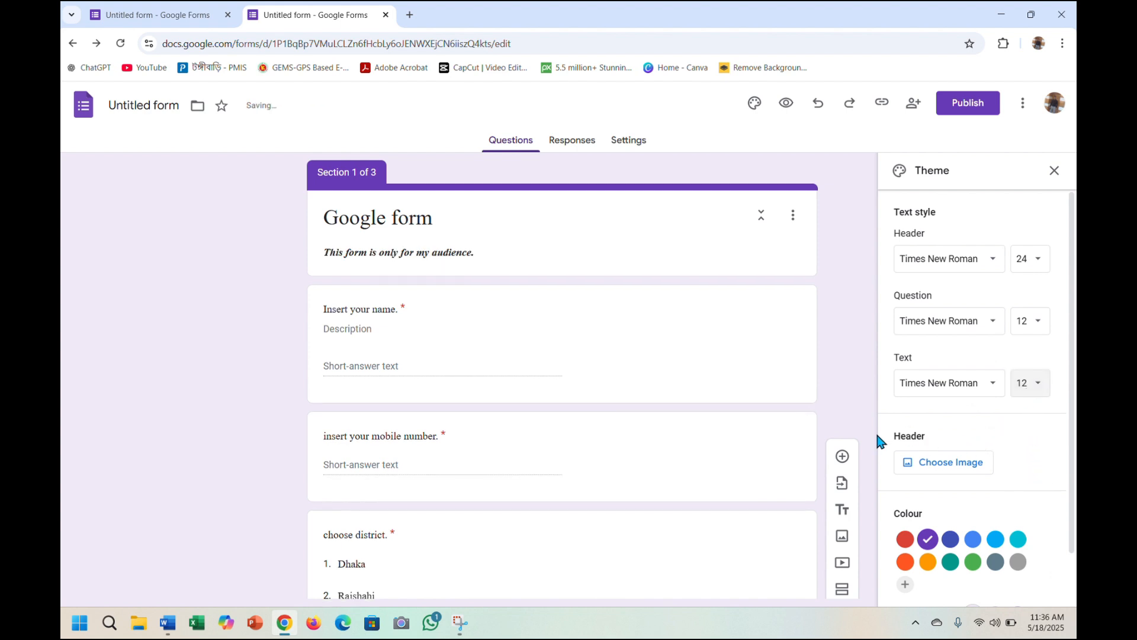
Step: Change the form's theme colour to green and choose the darkest green background shade
scroll(878, 441, down, 4)
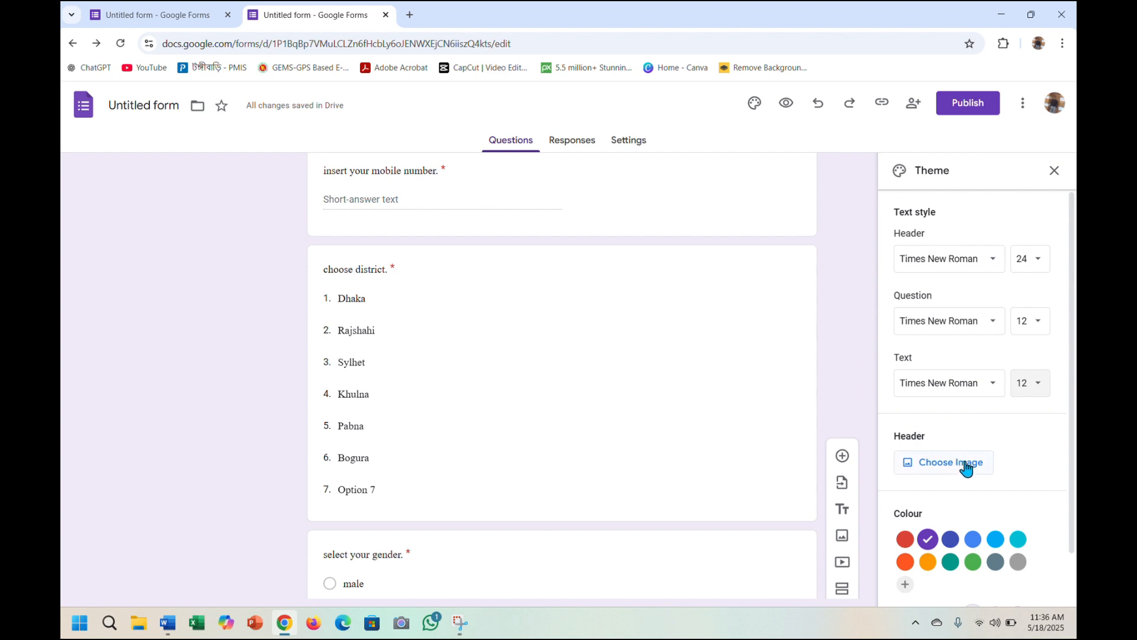
scroll(966, 467, down, 2)
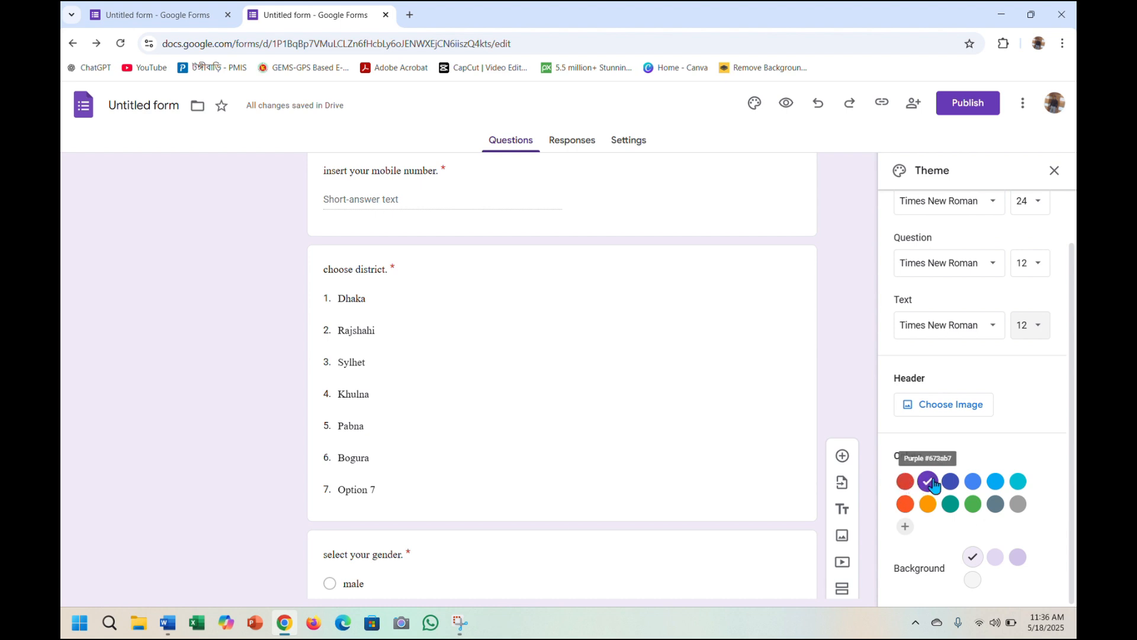
scroll(713, 397, down, 1)
scroll(712, 396, down, 3)
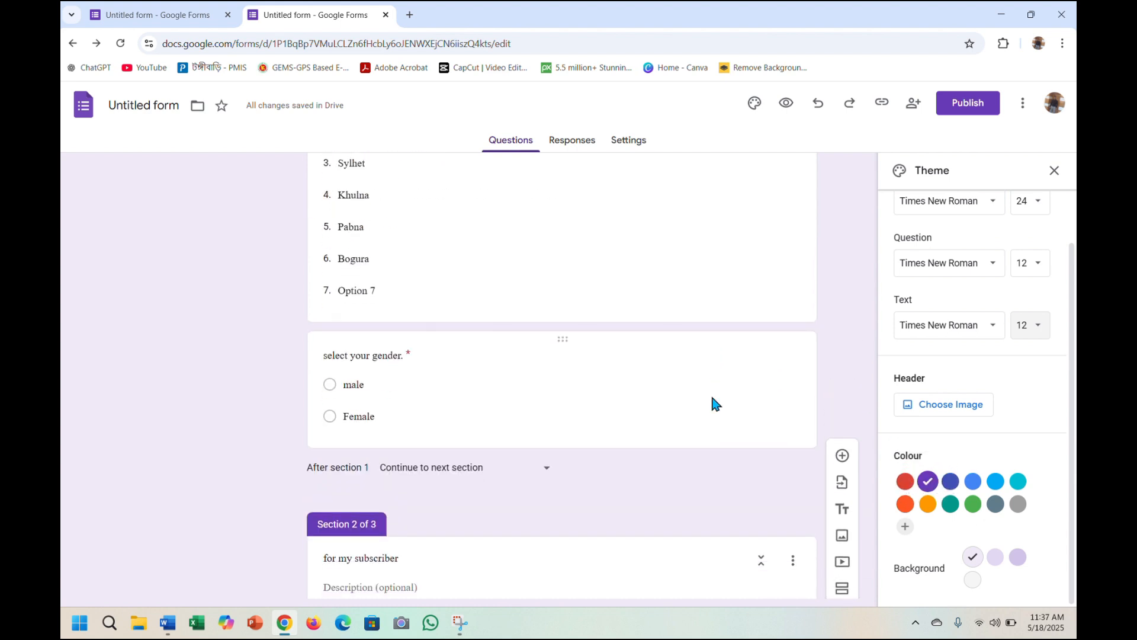
scroll(713, 396, up, 8)
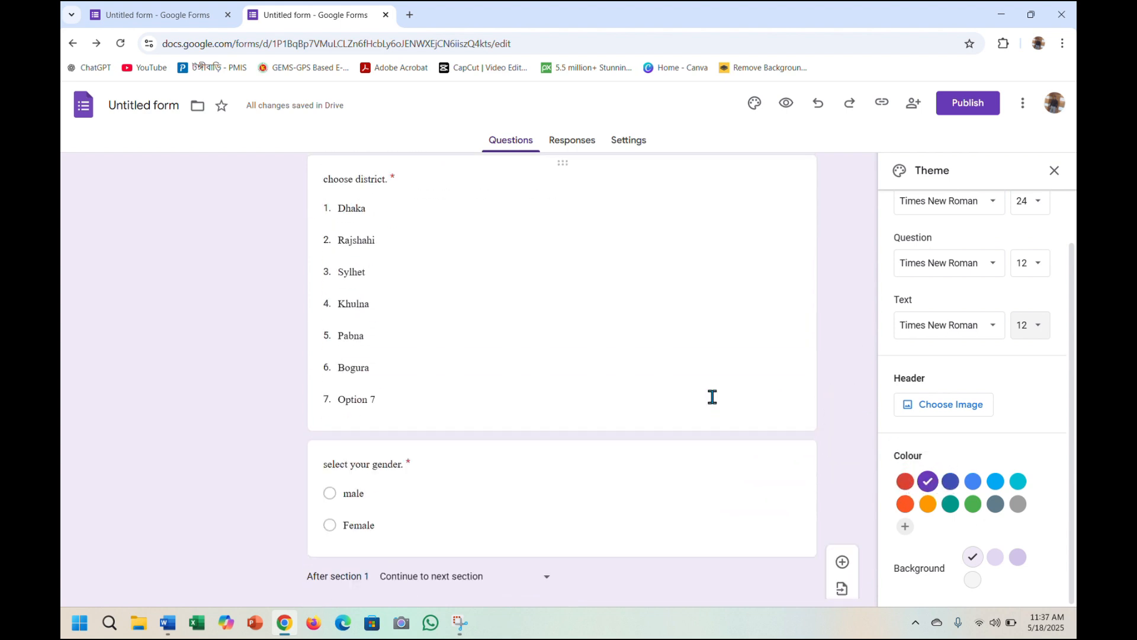
click(974, 504)
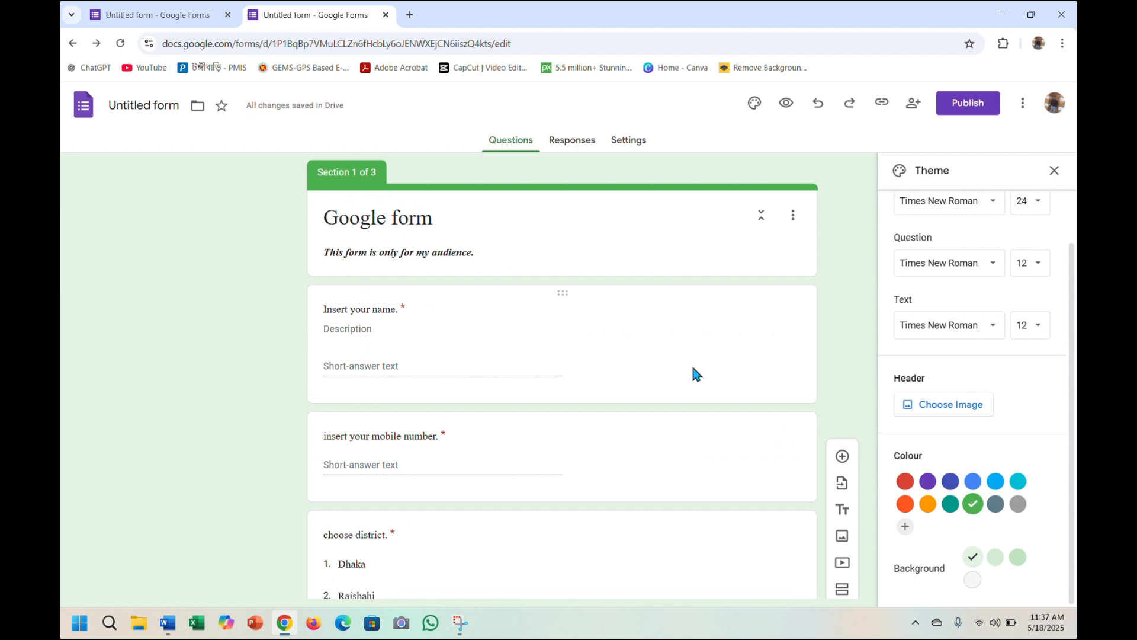
click(996, 558)
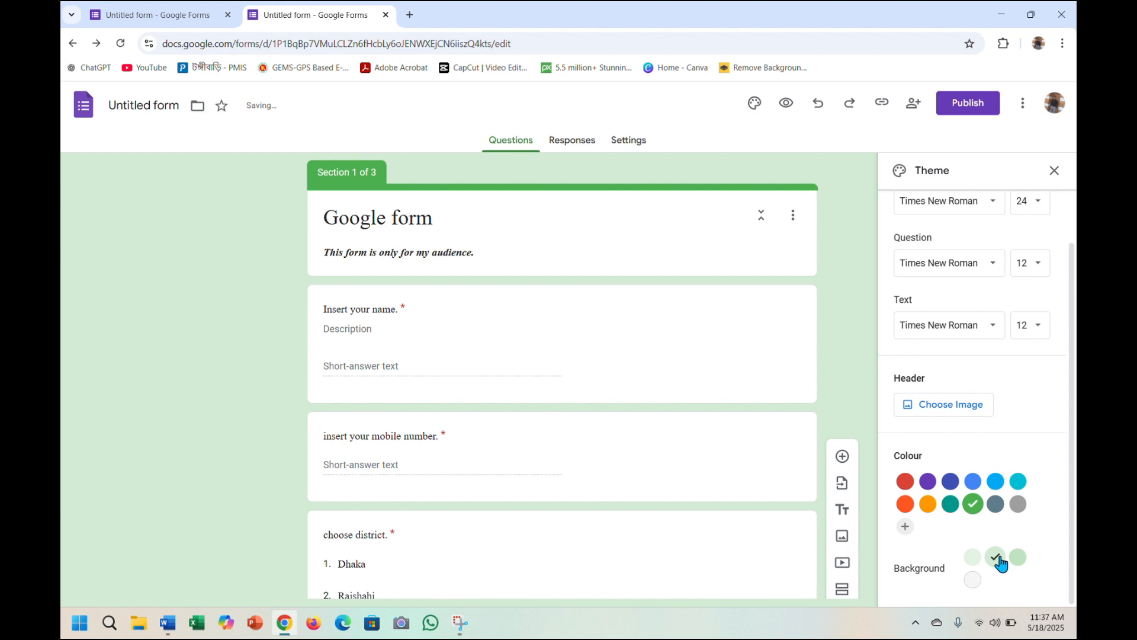
click(1020, 559)
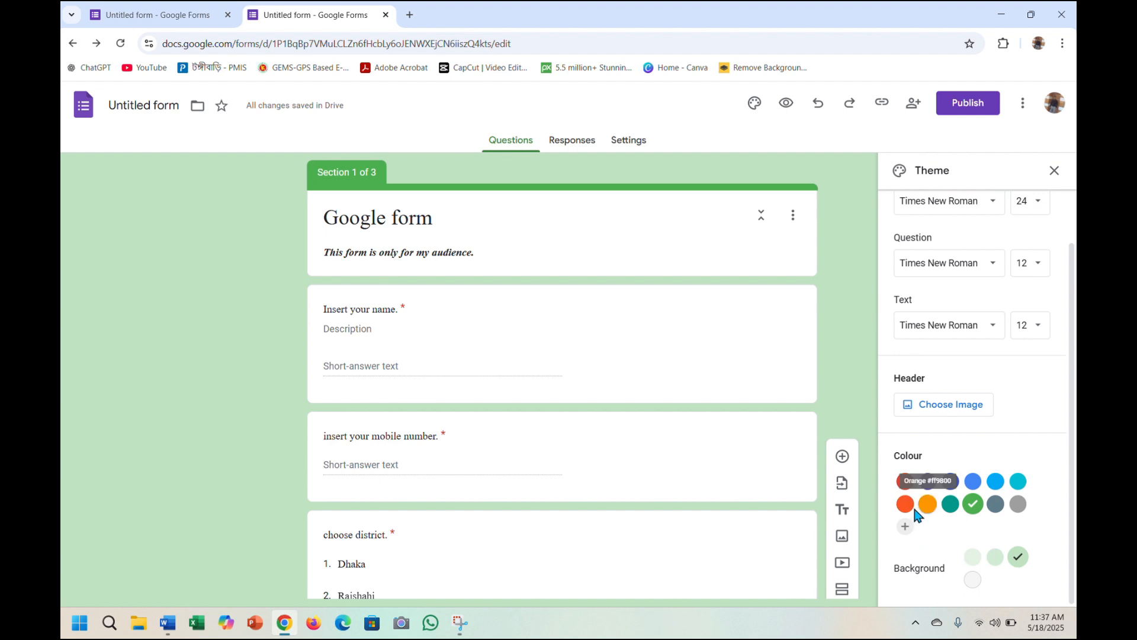
Step: Upload the "Nasrin's Creativity" PNG from Downloads as the form's header image, moving the crop area slightly up around the laptop
click(909, 409)
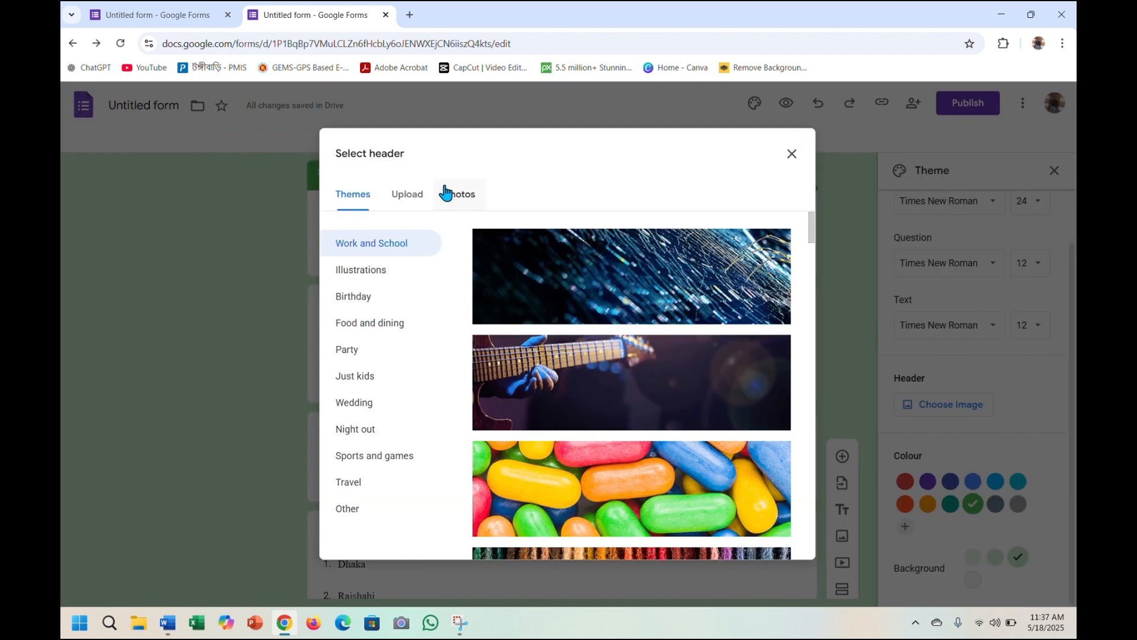
click(422, 198)
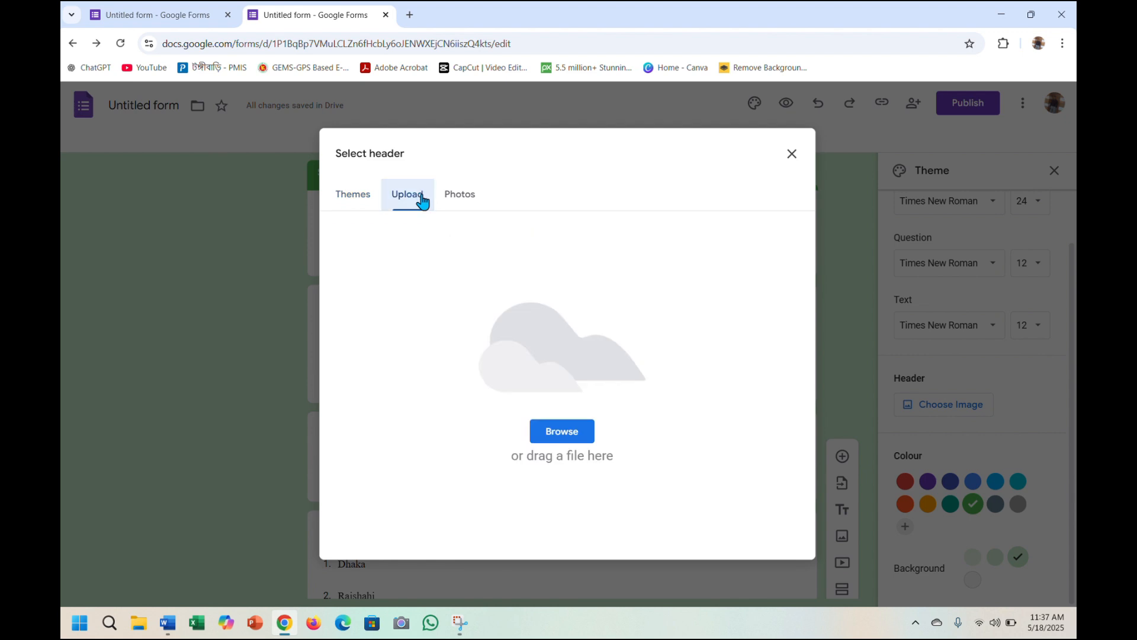
click(560, 435)
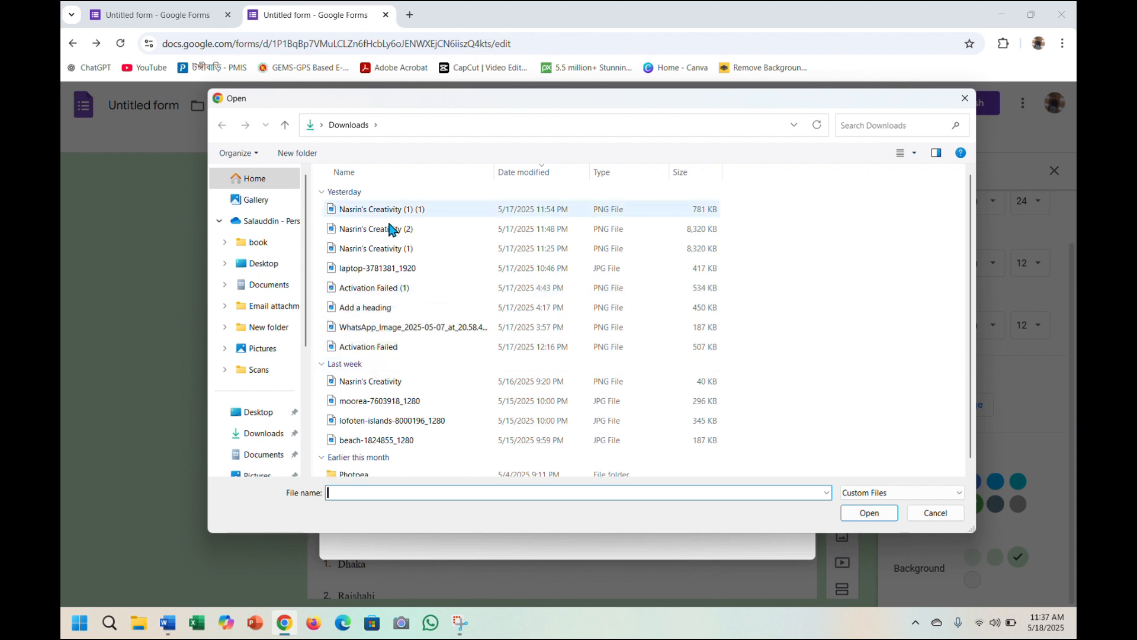
click(365, 382)
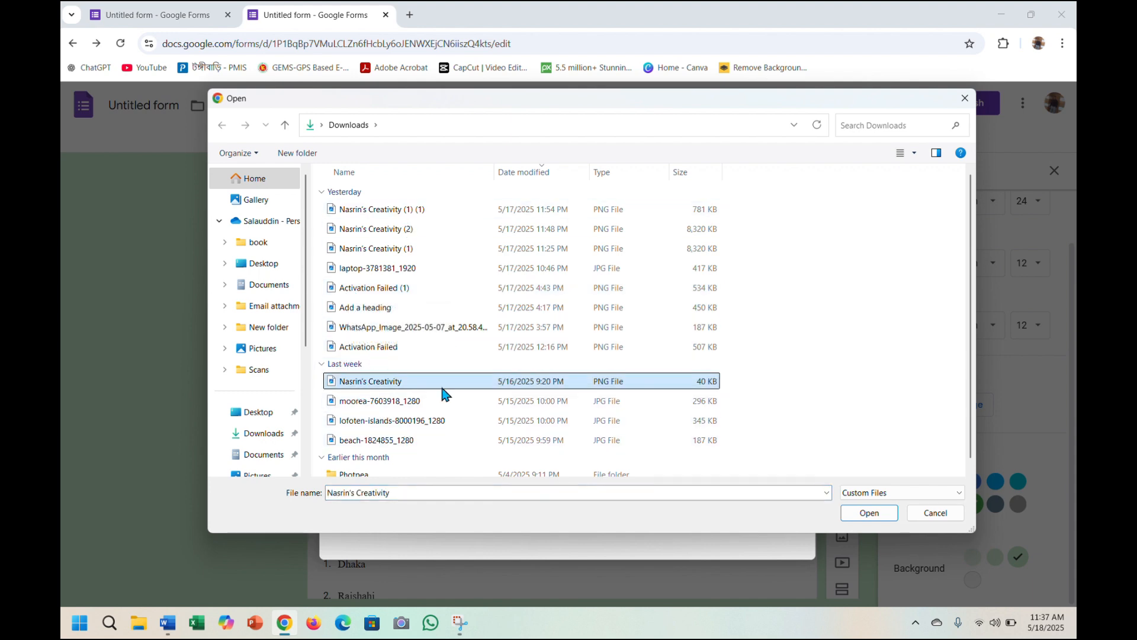
click(869, 514)
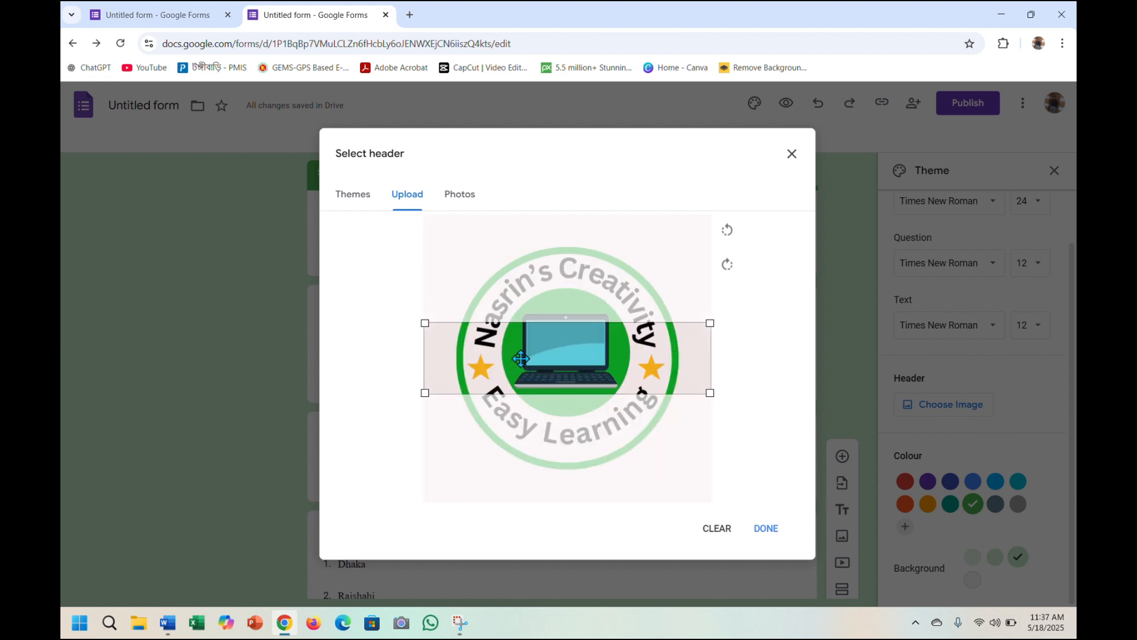
drag(601, 367, 637, 365)
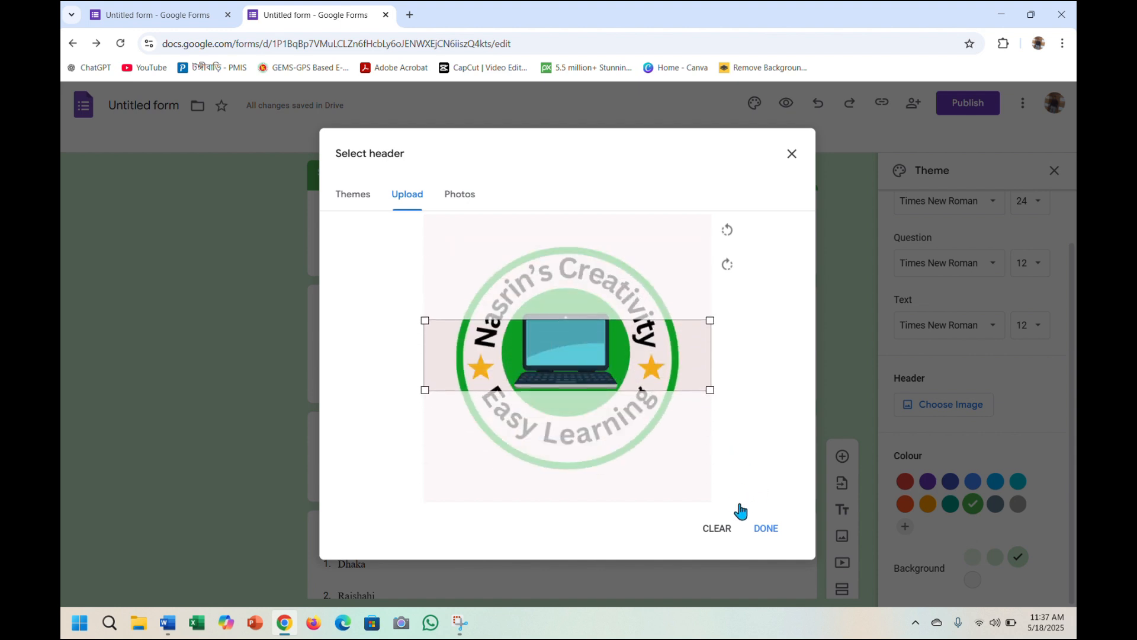
click(769, 534)
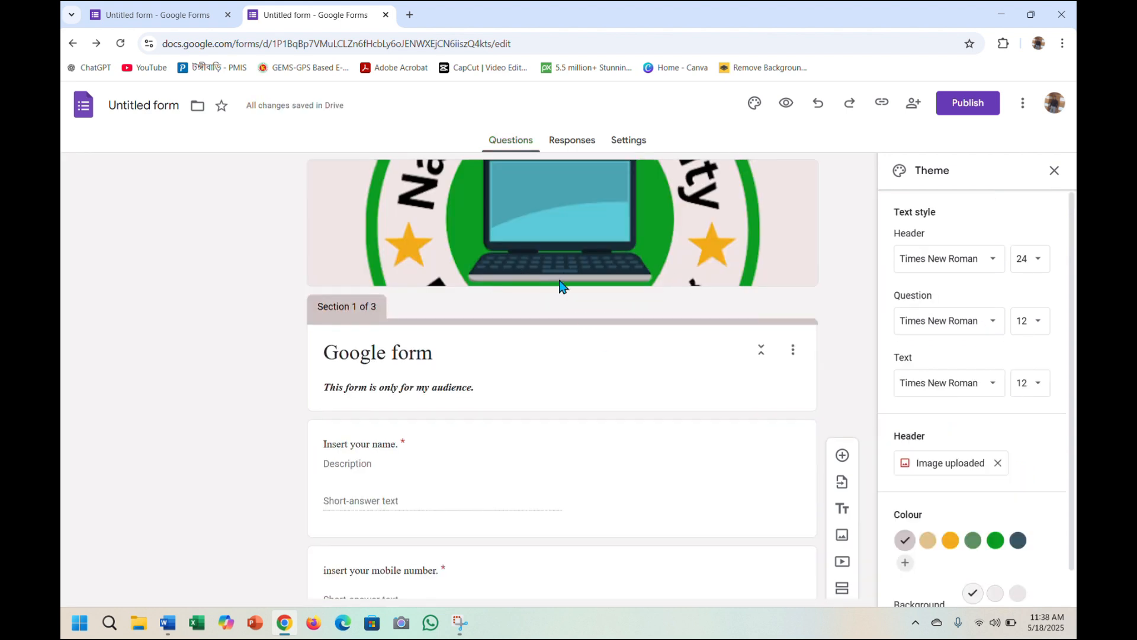
scroll(562, 284, down, 1)
scroll(562, 281, up, 1)
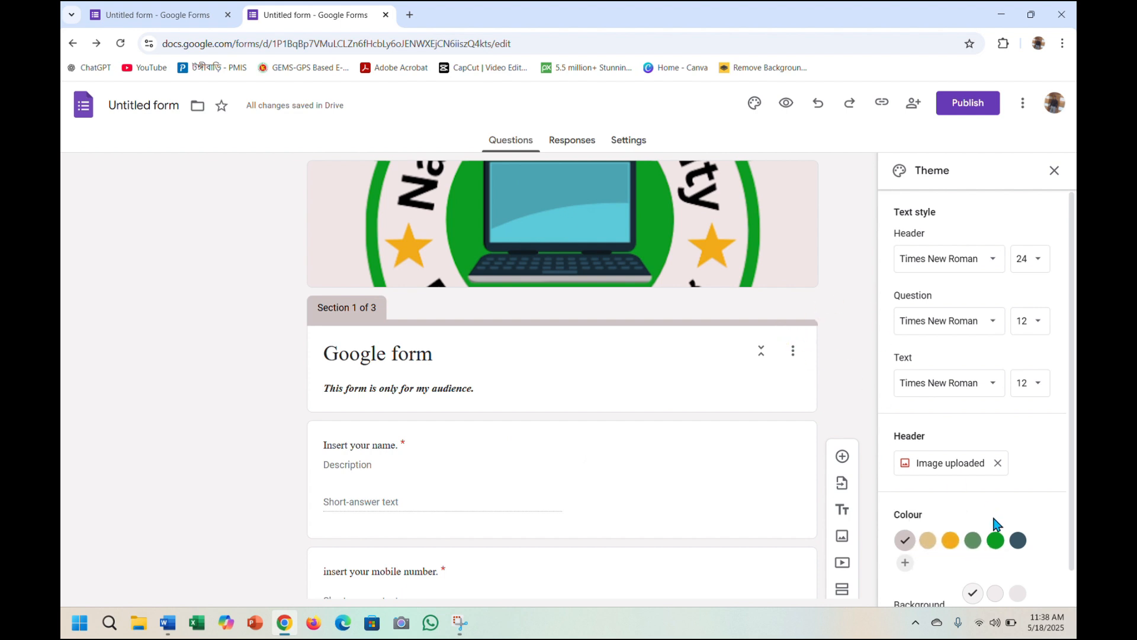
Step: Try bright green and dark slate as the form's theme colour, returning to bright green
click(998, 541)
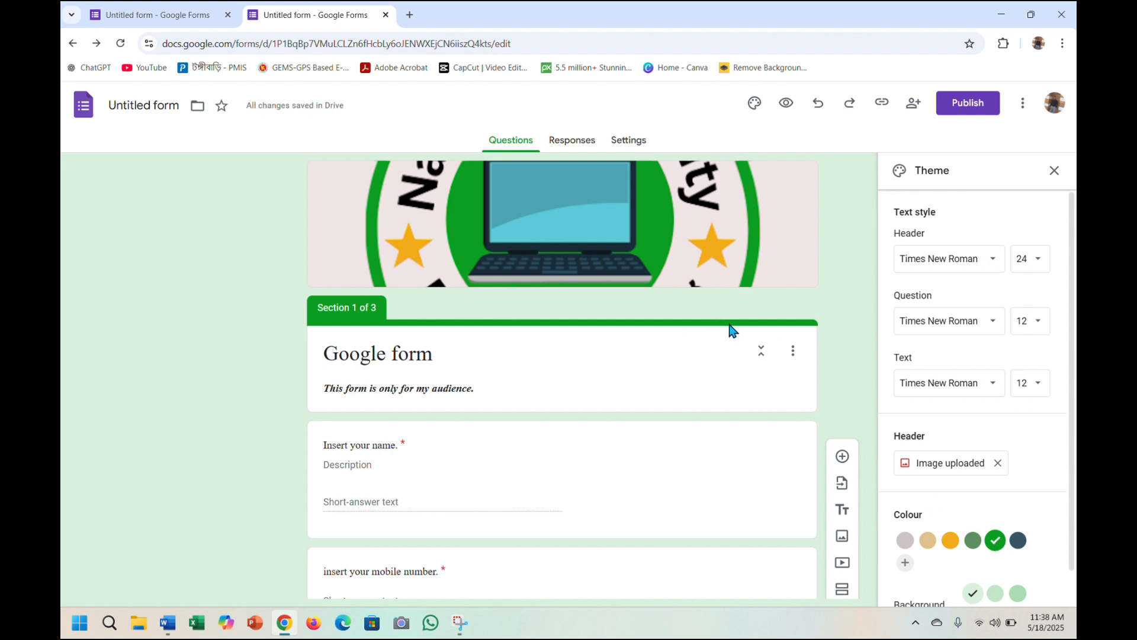
click(1017, 541)
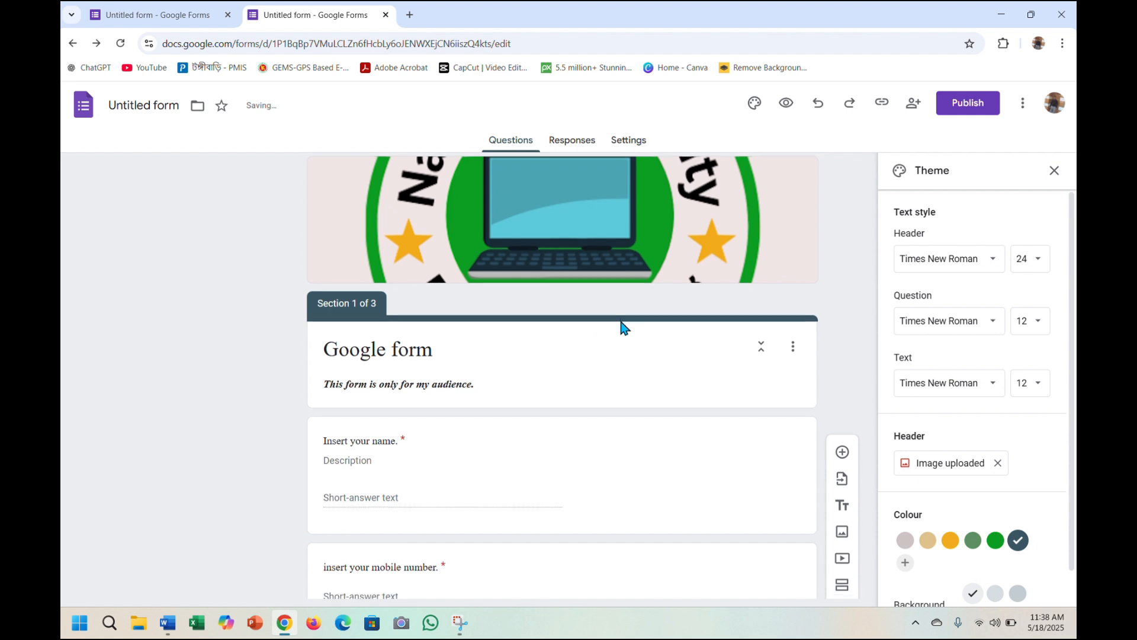
scroll(620, 323, down, 2)
scroll(764, 374, up, 2)
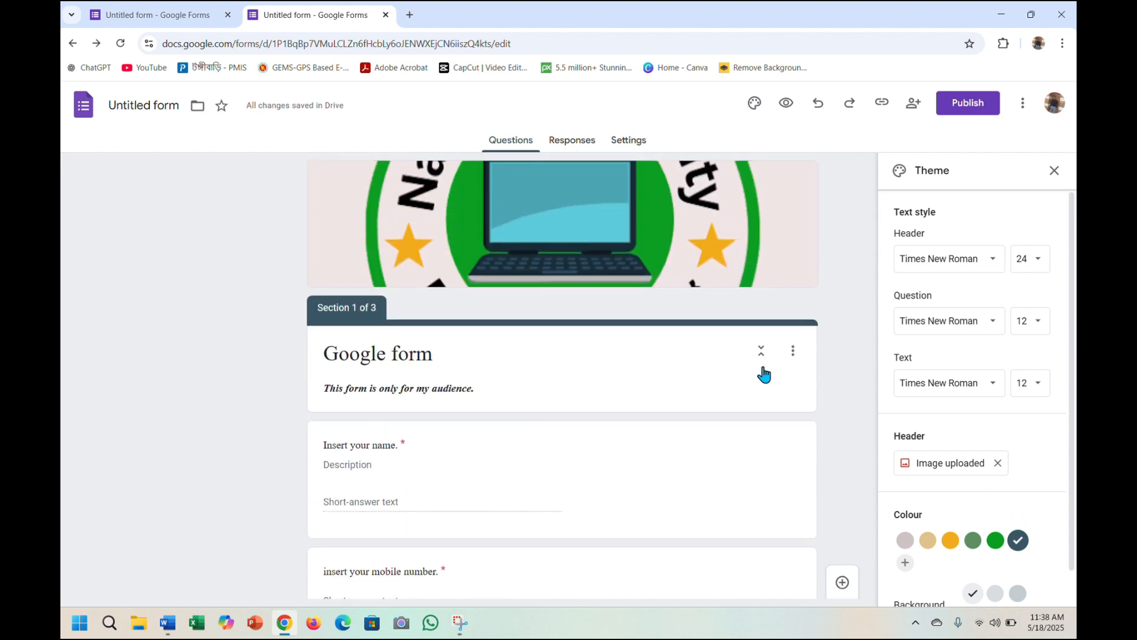
click(992, 541)
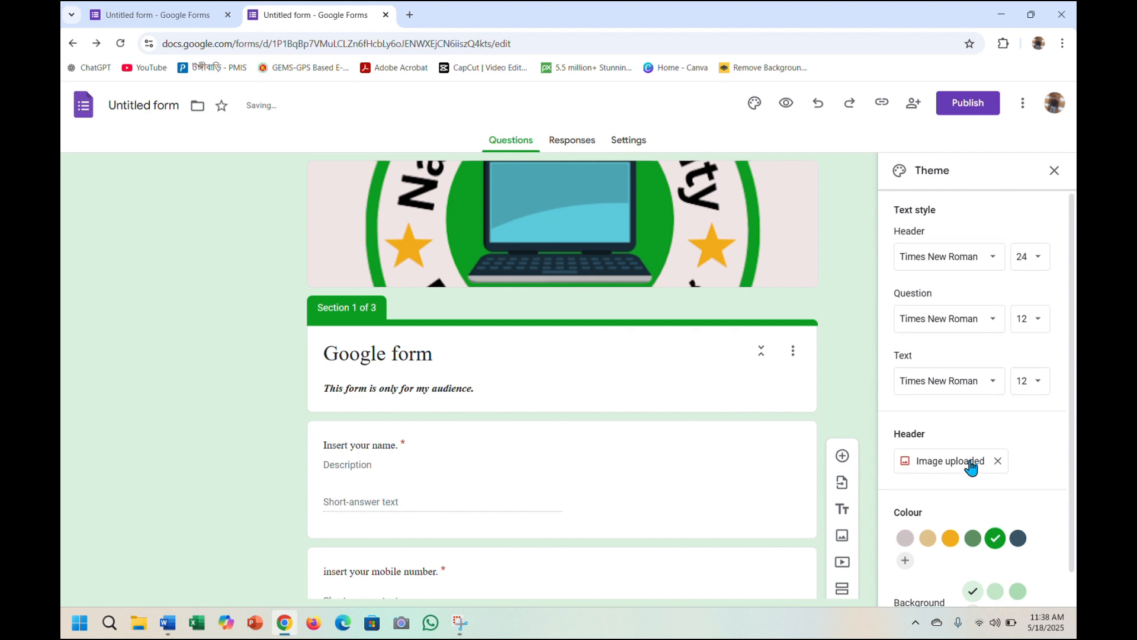
Step: Try the medium, lightest and darkest green background shades for the form
scroll(971, 466, down, 1)
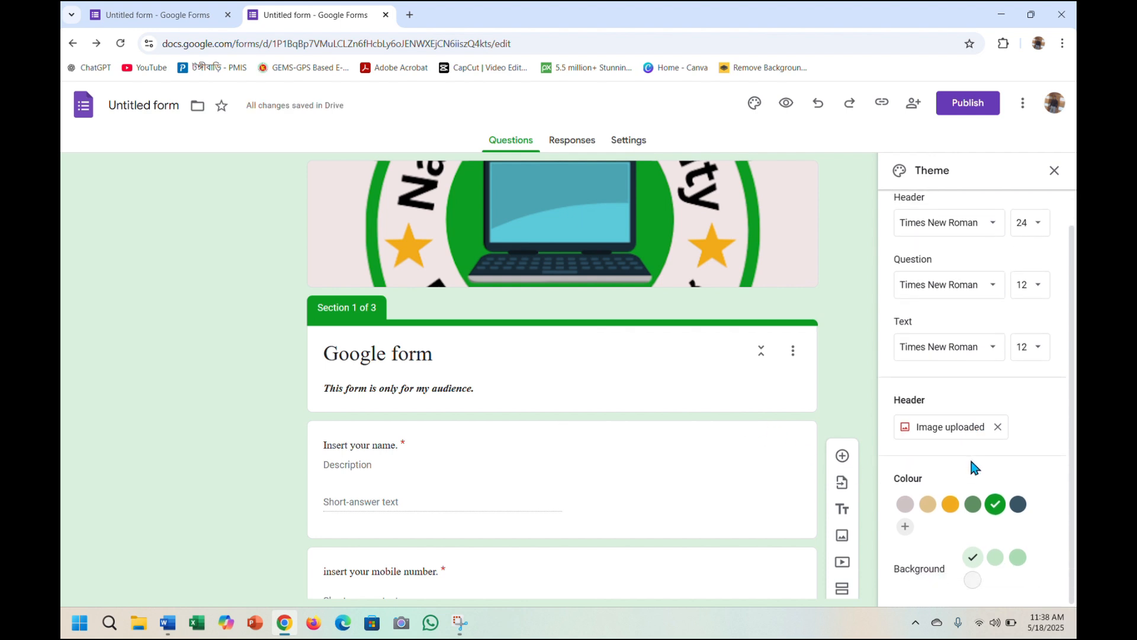
click(996, 564)
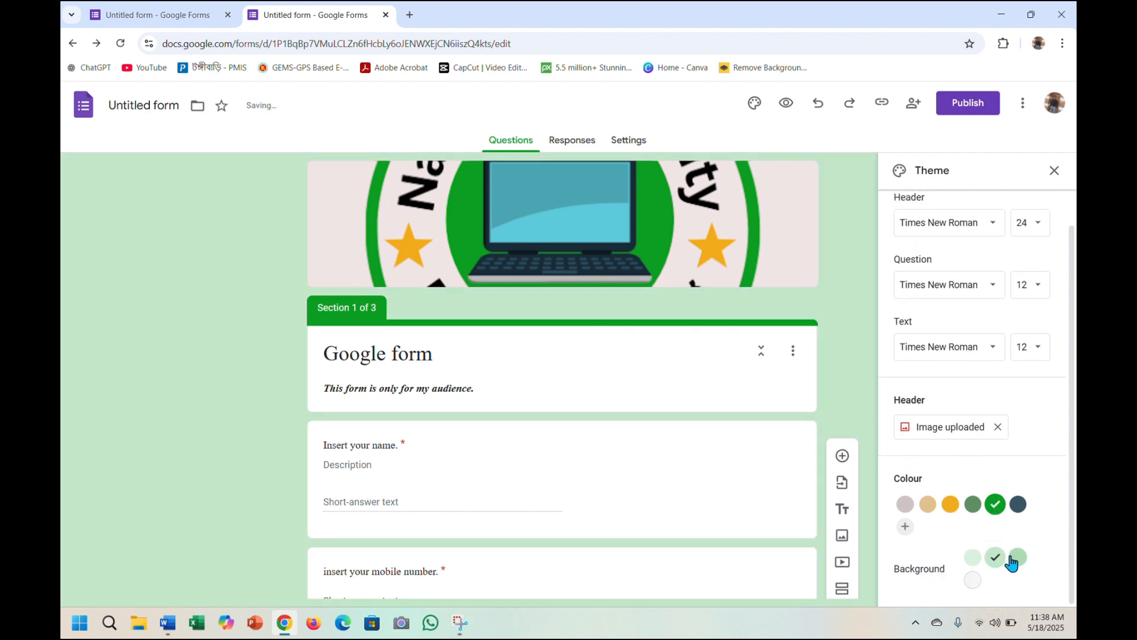
click(971, 564)
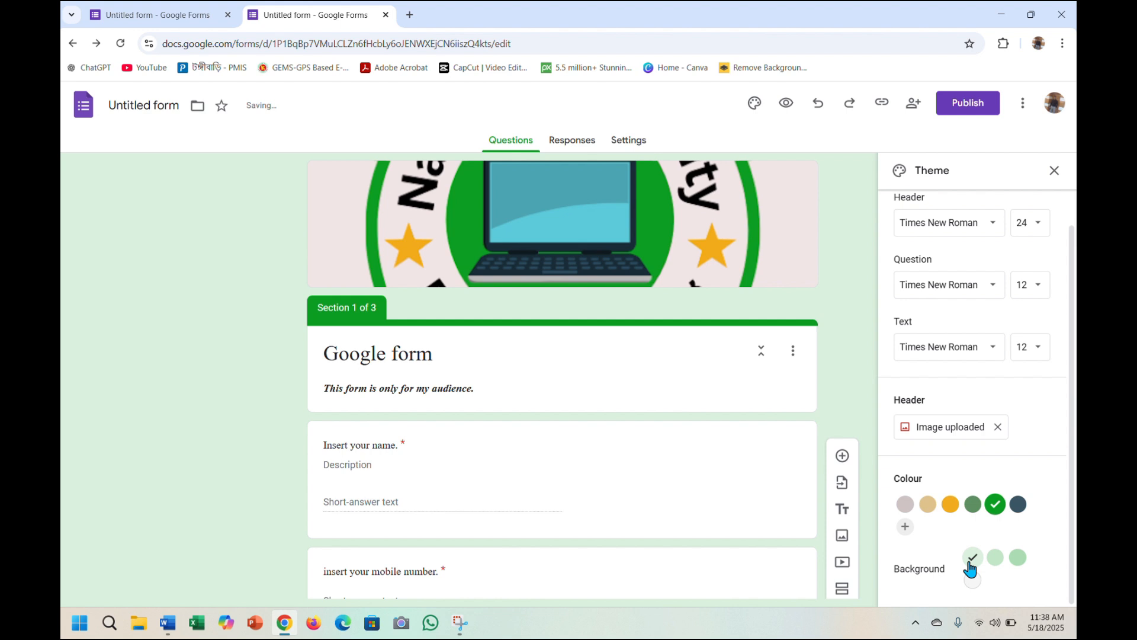
click(1017, 558)
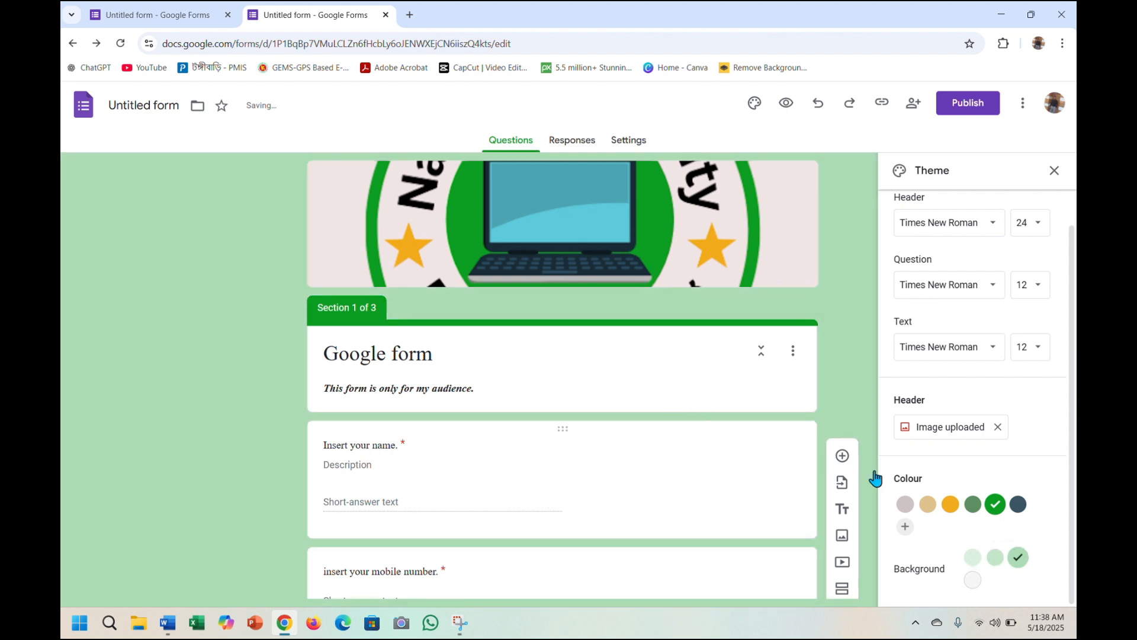
Step: Set the theme colour to bright green after trying dark slate, orange and tan, and close the theme settings
click(1017, 504)
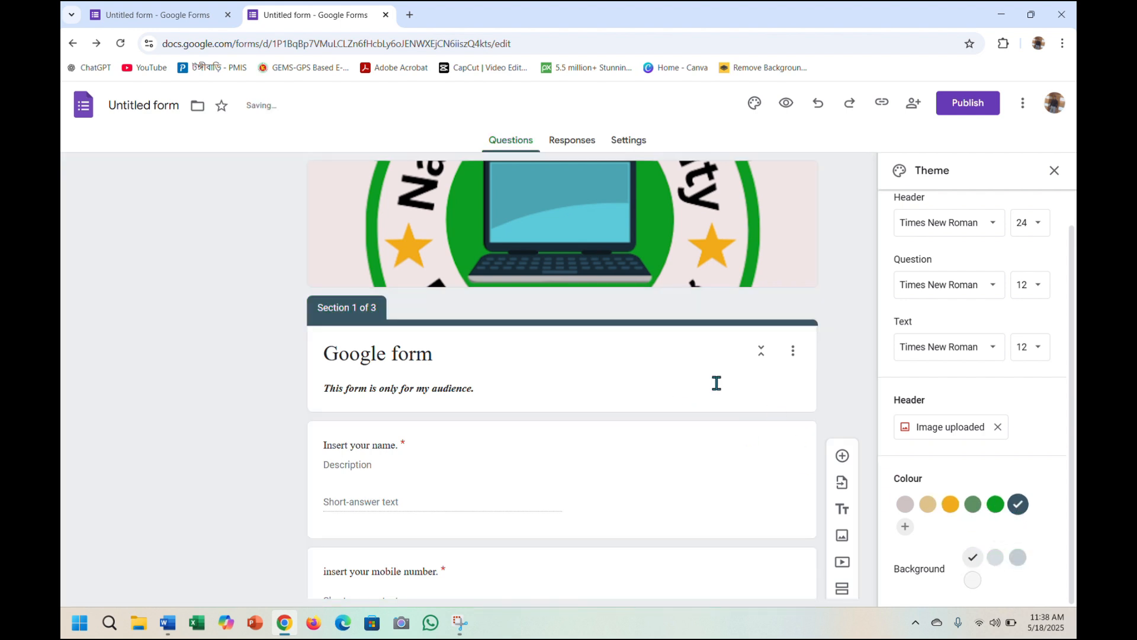
click(951, 507)
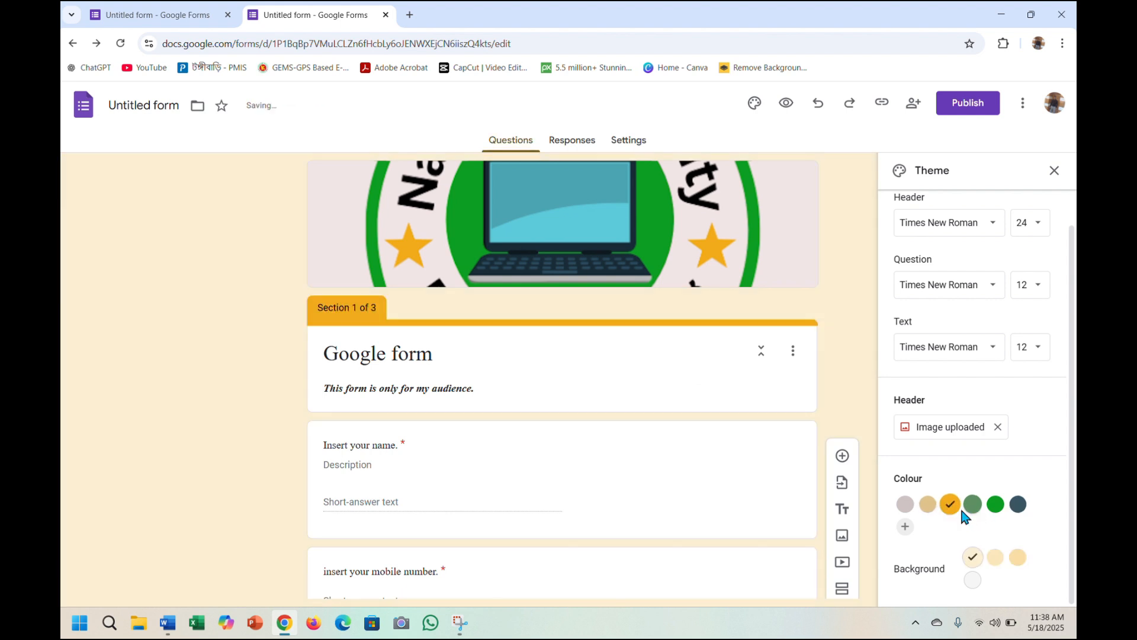
click(928, 506)
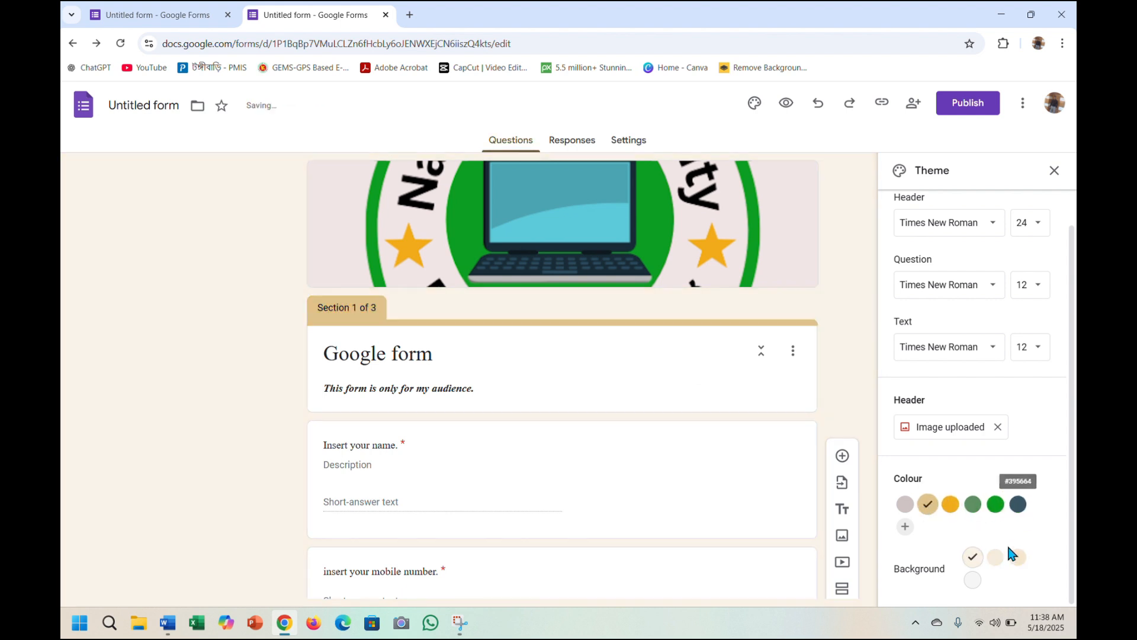
click(997, 510)
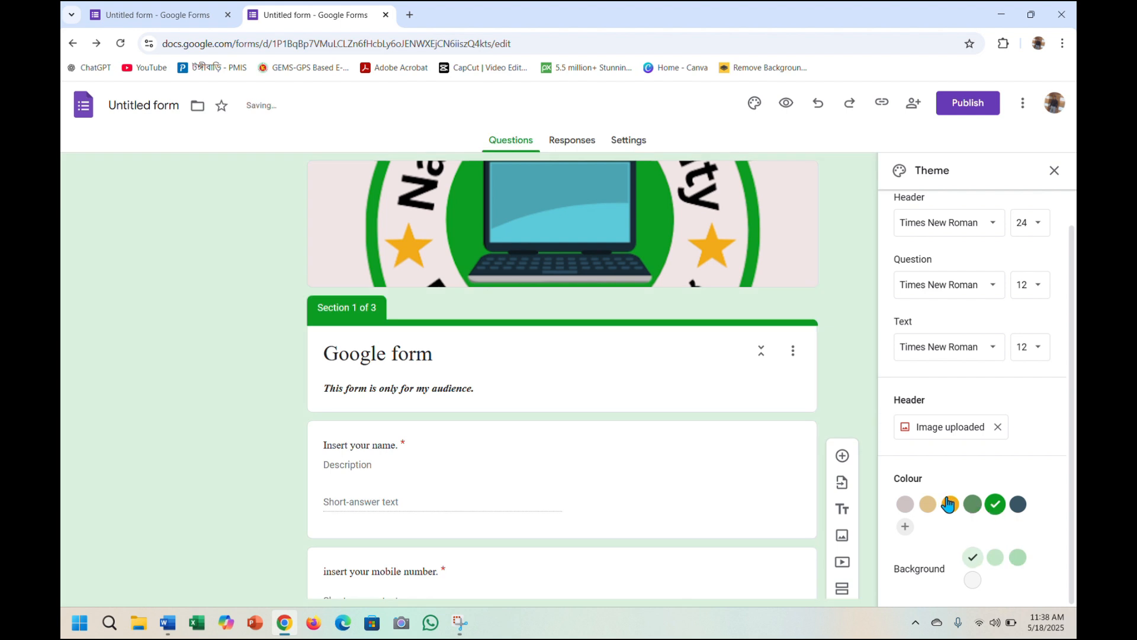
scroll(614, 378, down, 4)
scroll(614, 379, up, 5)
click(1053, 171)
Step: Review the themed form from the header image through the questions of all three sections
scroll(463, 269, down, 15)
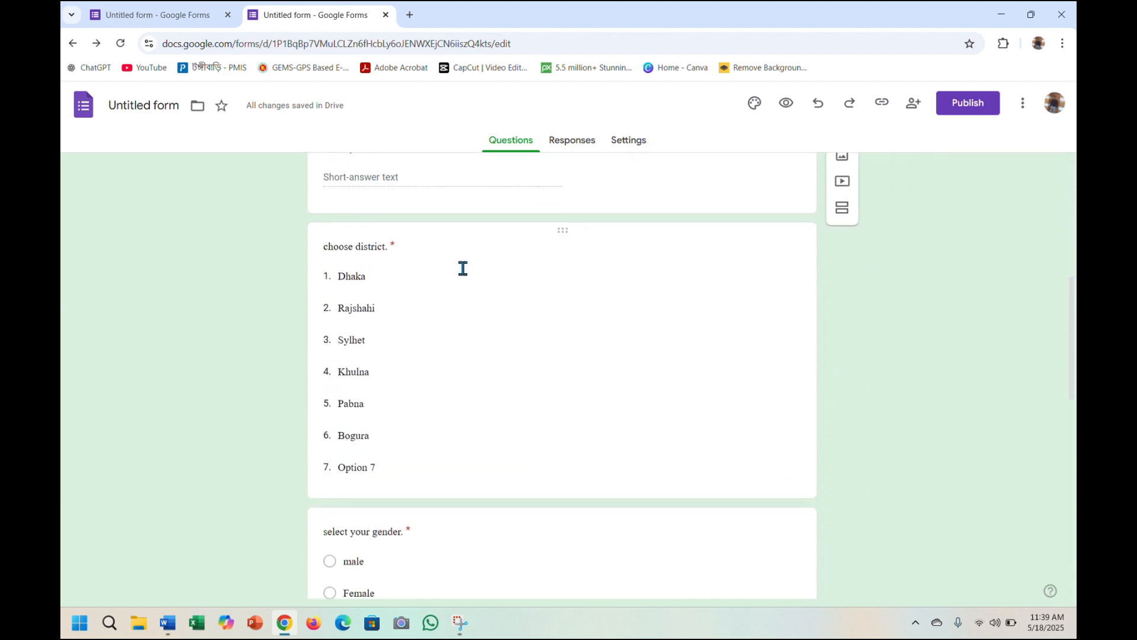
scroll(465, 270, down, 3)
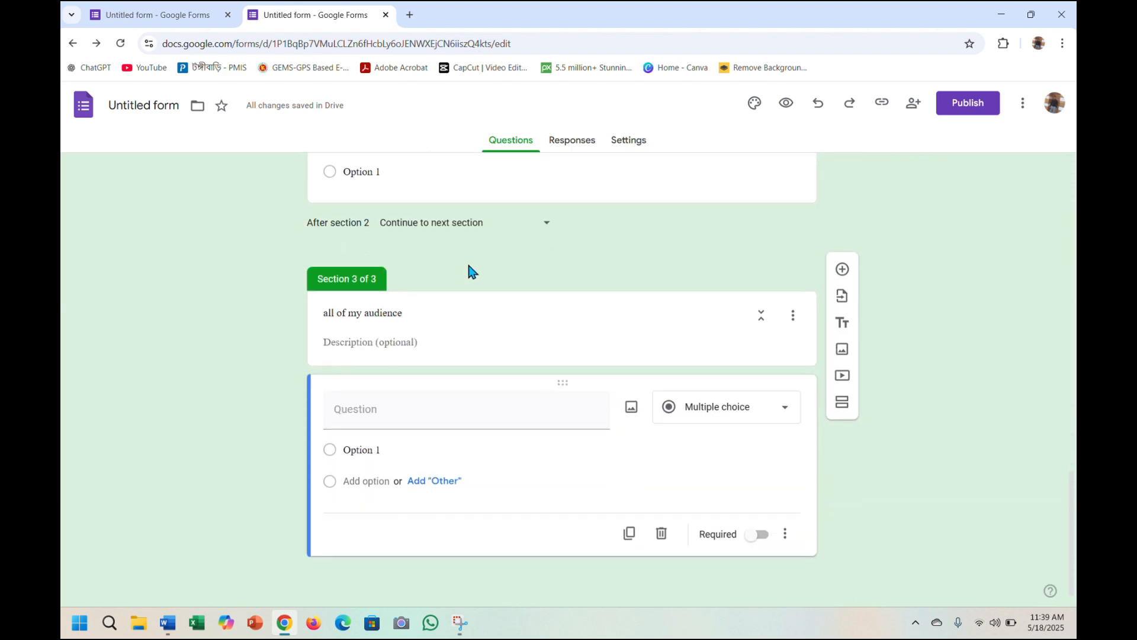
scroll(492, 251, up, 20)
scroll(499, 246, down, 15)
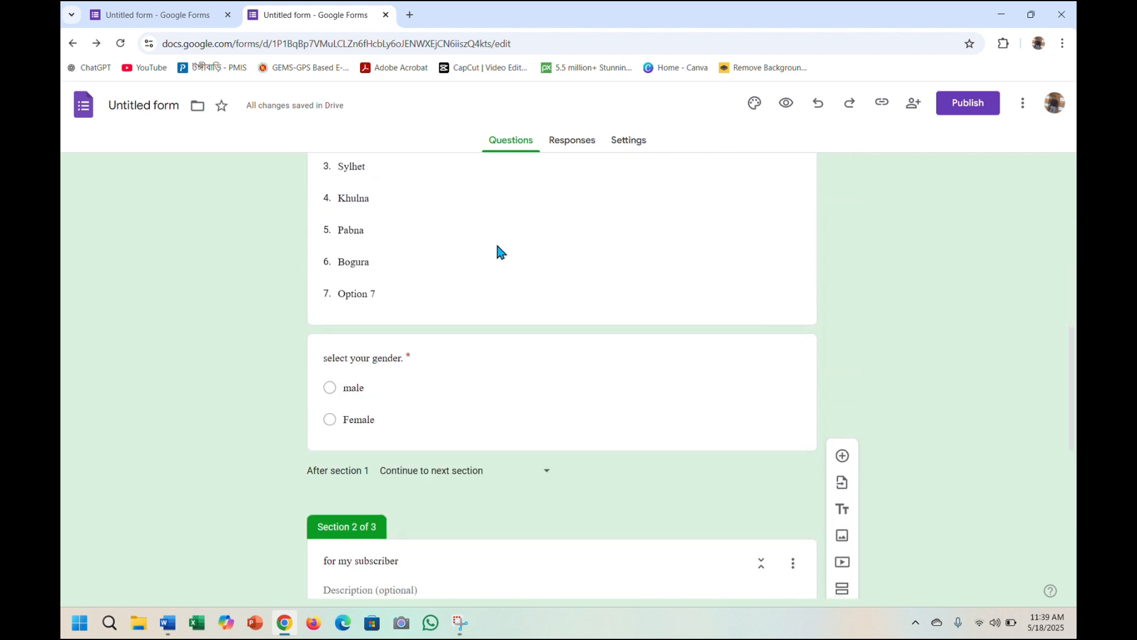
scroll(498, 247, up, 10)
scroll(496, 248, down, 20)
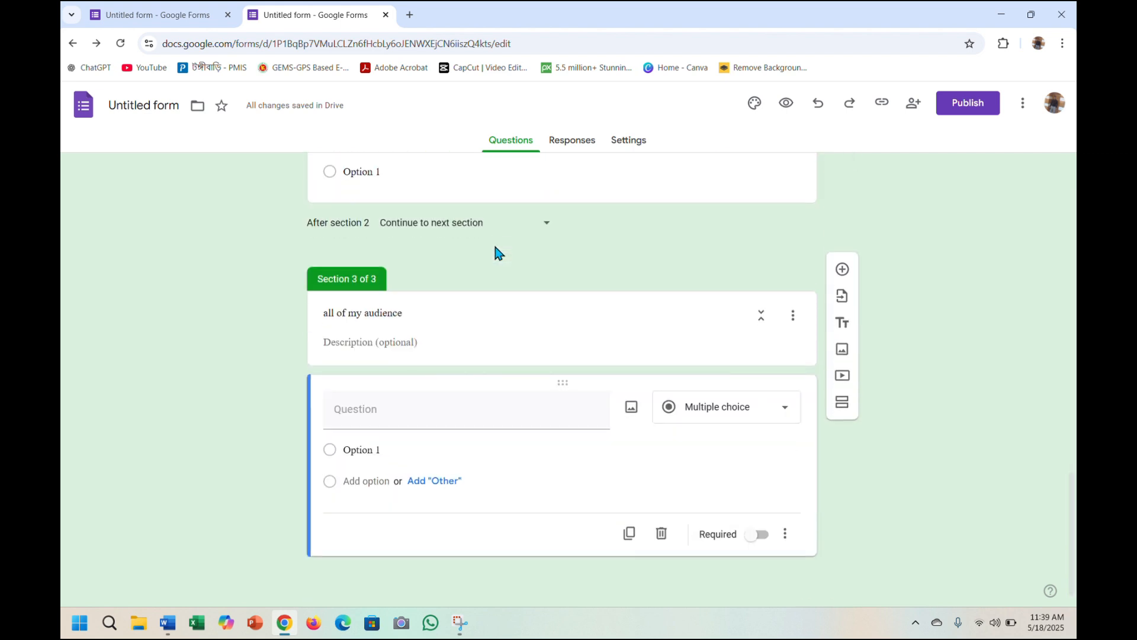
scroll(501, 251, up, 20)
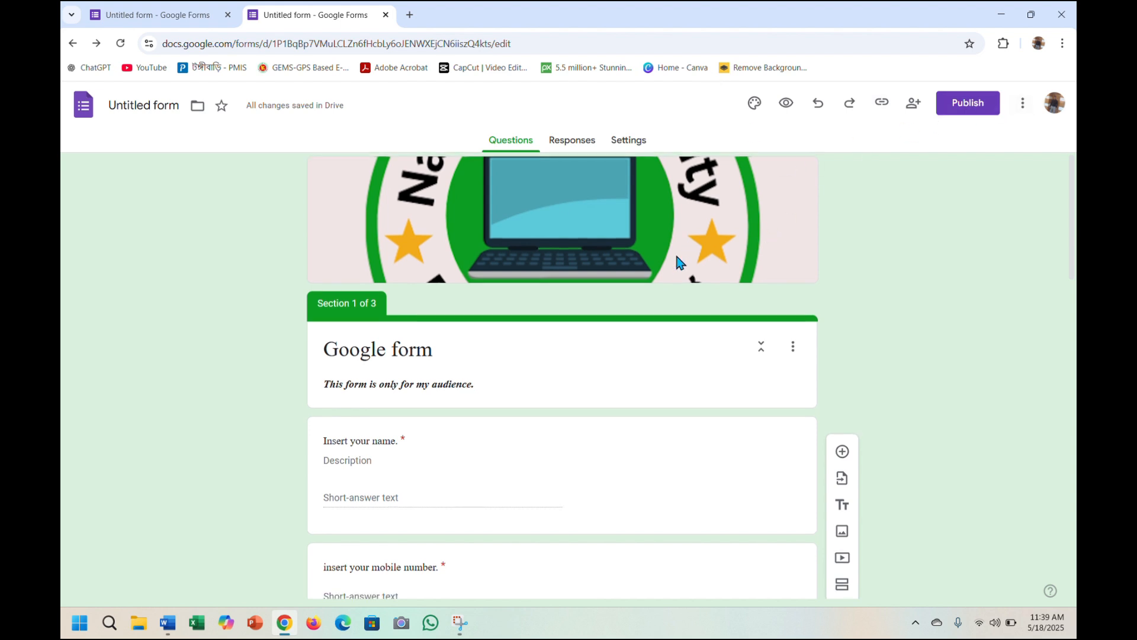
scroll(680, 255, down, 10)
scroll(680, 261, up, 10)
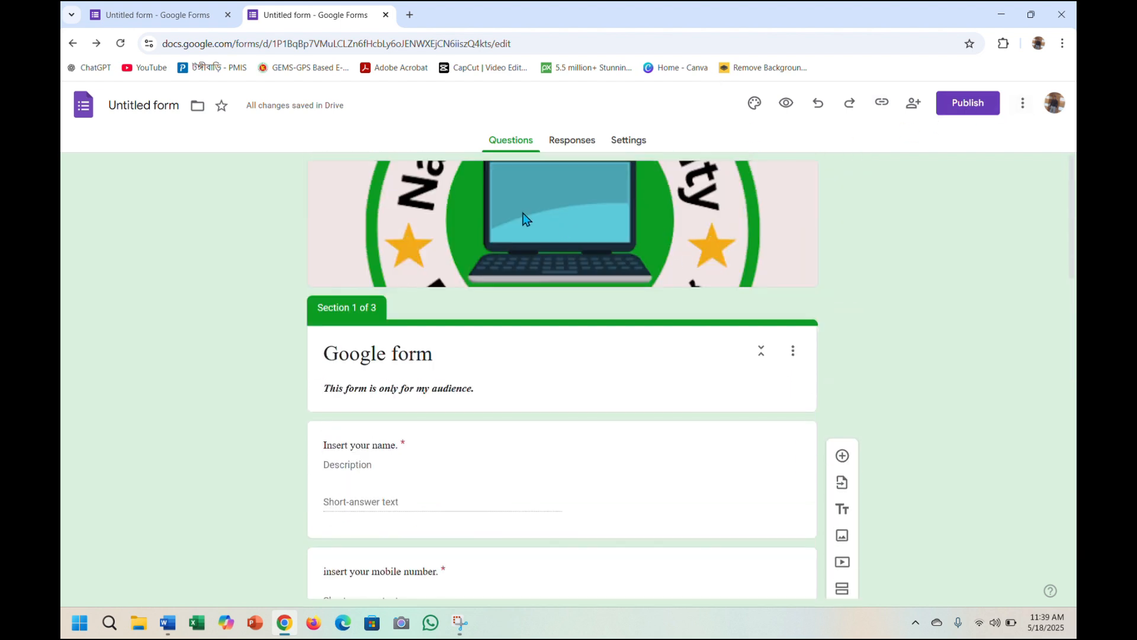